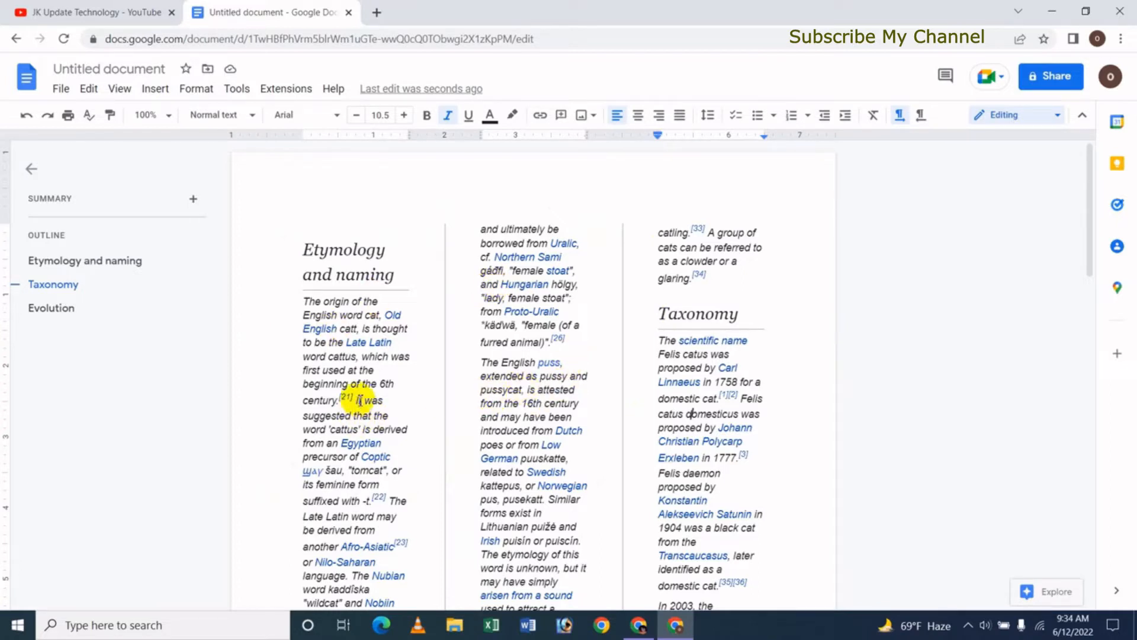
# Delete all the existing text in the document, including its headings.
pyautogui.click(549, 389)
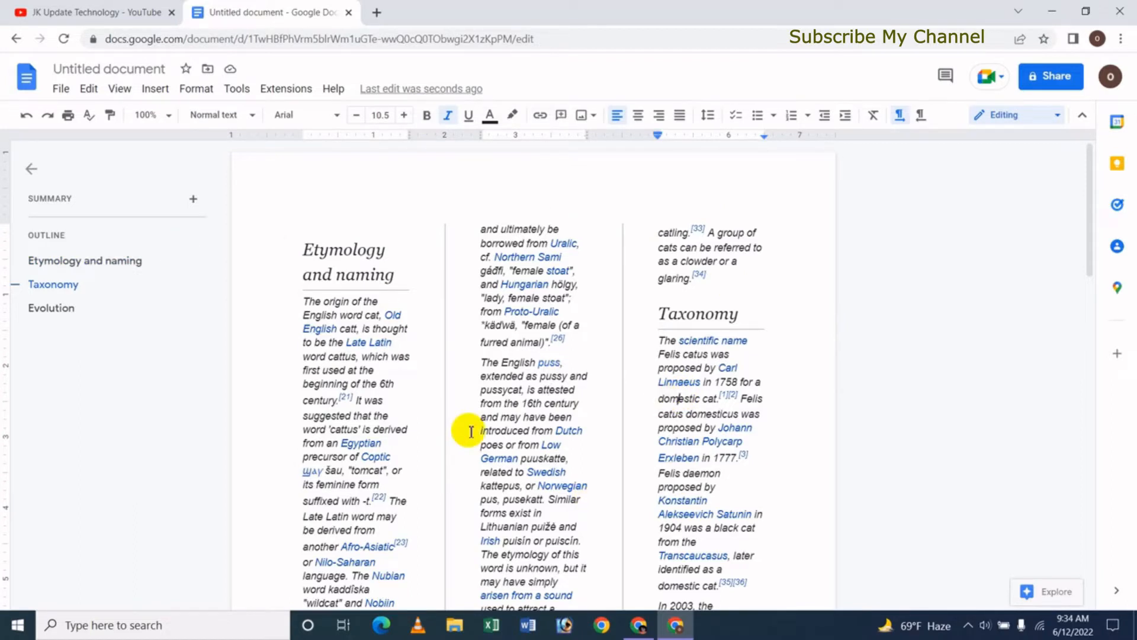
pyautogui.click(535, 404)
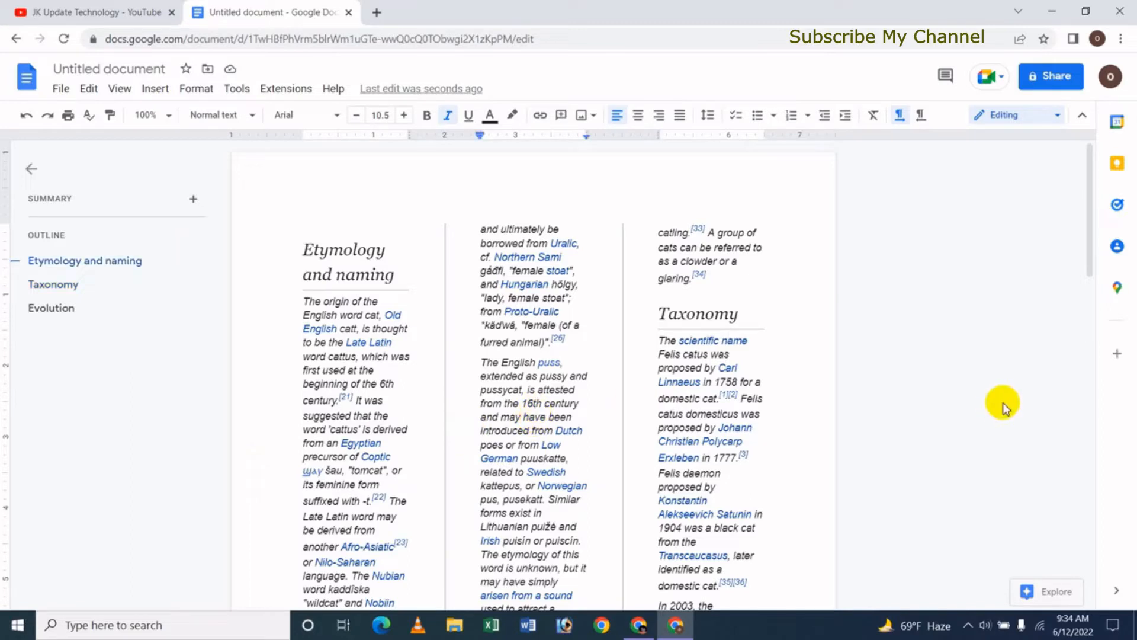
pyautogui.hotkey('ctrl', 'a')
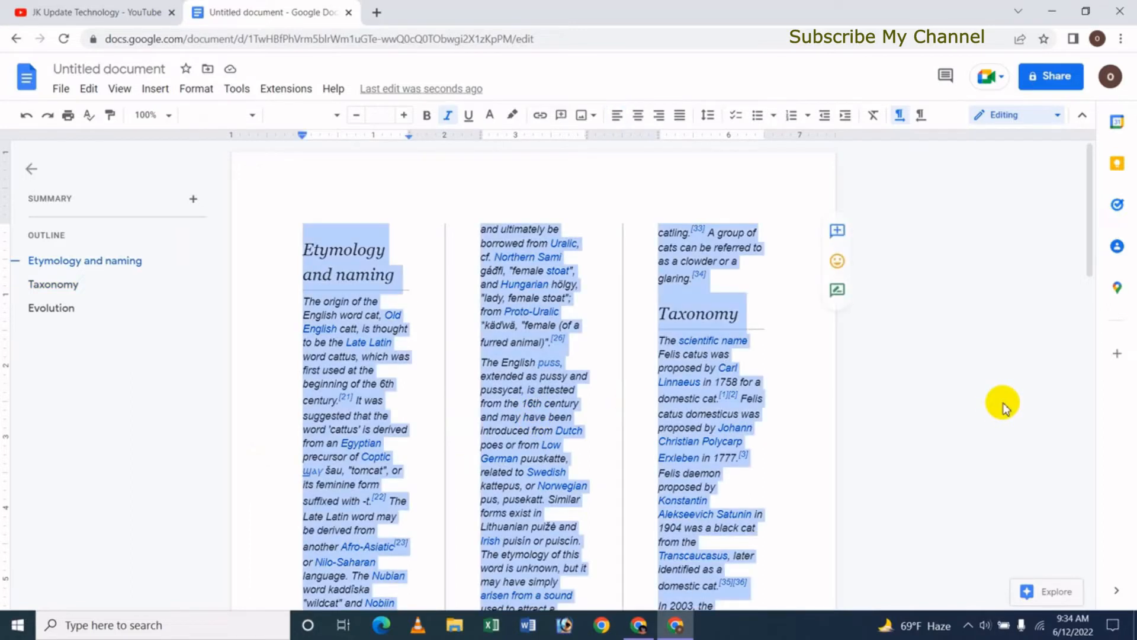
pyautogui.press('BackSpace')
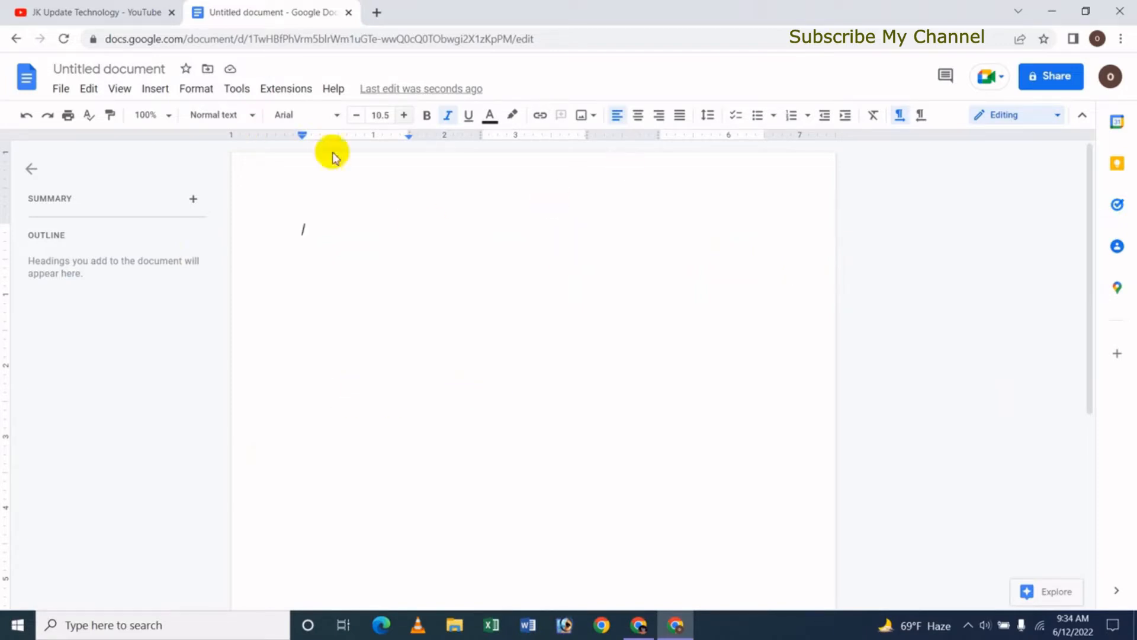
# Apply the three-column layout preset to the empty document.
pyautogui.click(204, 96)
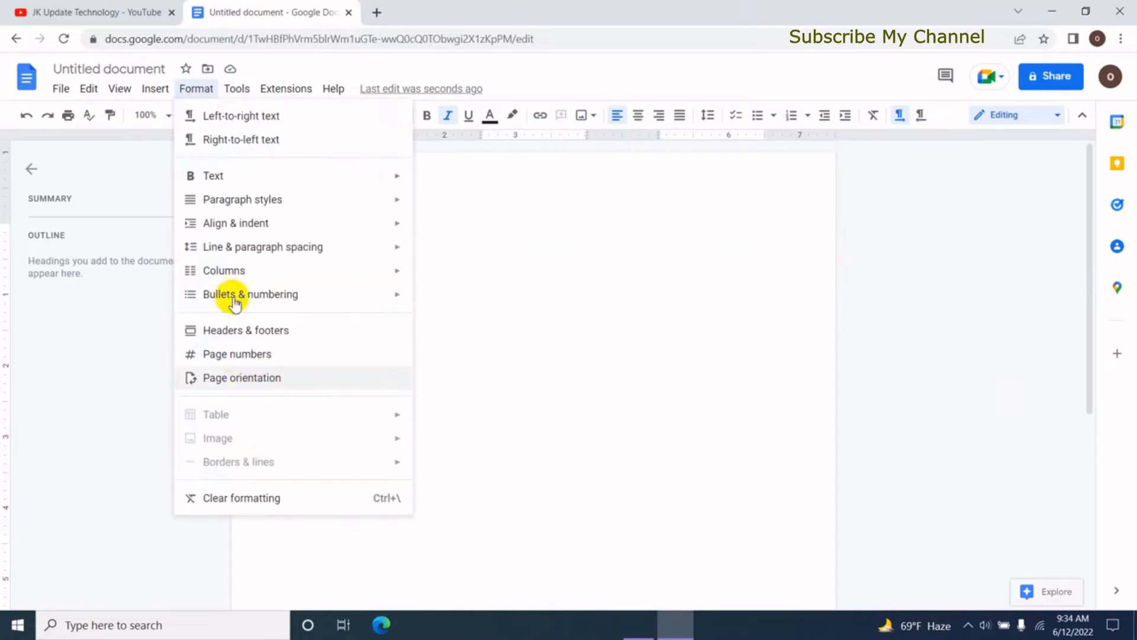
pyautogui.moveTo(254, 277)
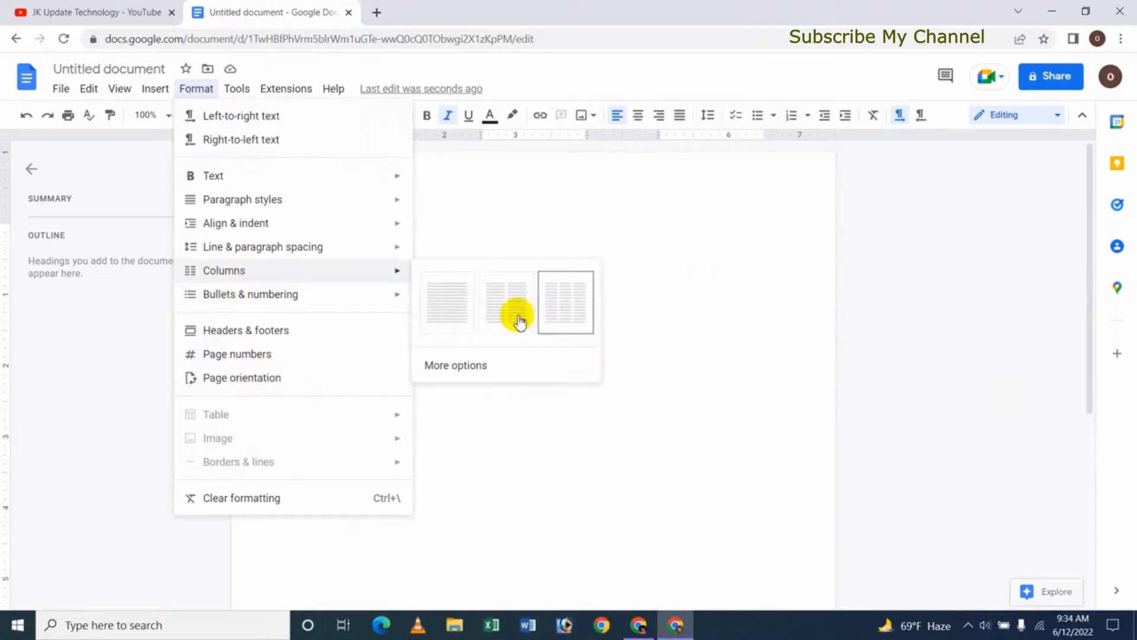
pyautogui.click(567, 325)
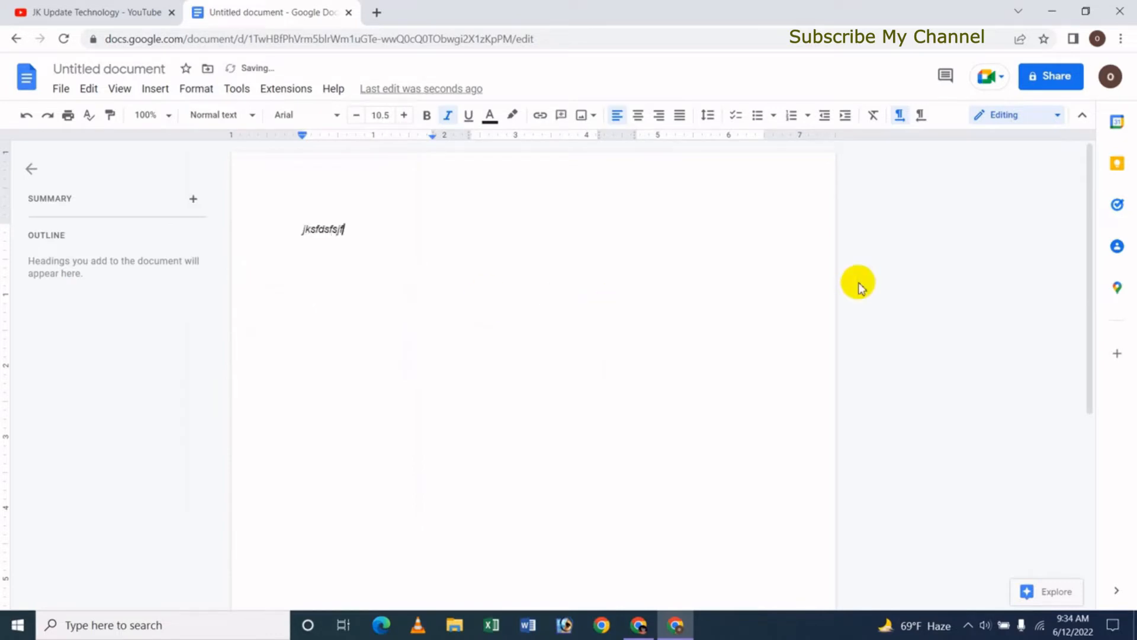
# Fill the first column with several lines of filler text, ending with "Kfdsjf sdklkf" and "Sdf".
pyautogui.write('kljfksdljfd ')
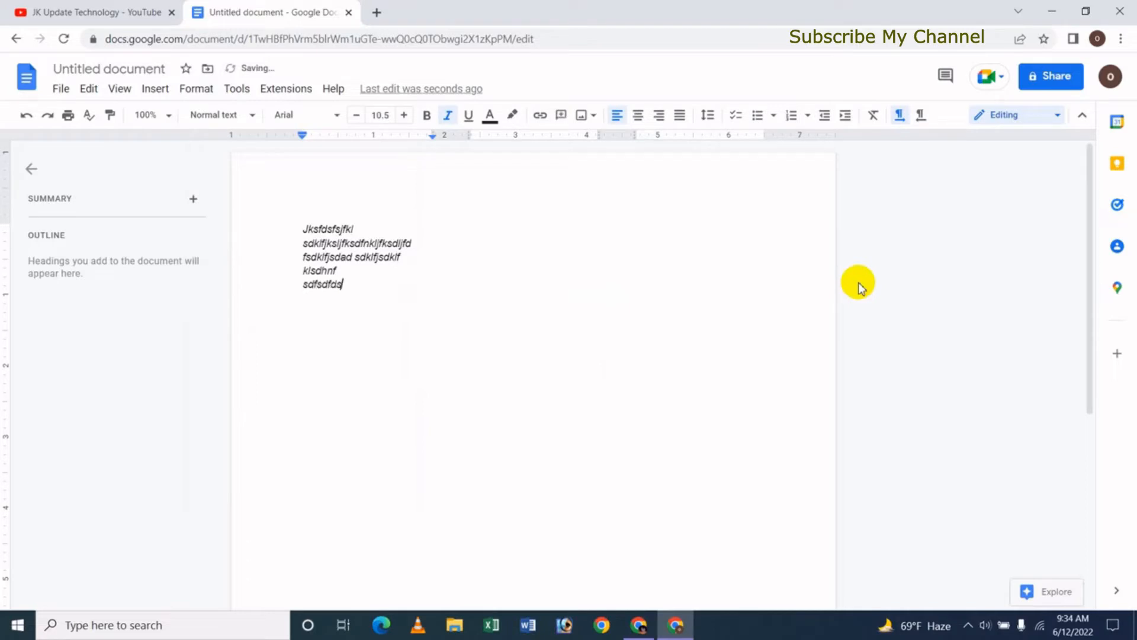
pyautogui.write('fsdklfjsd')
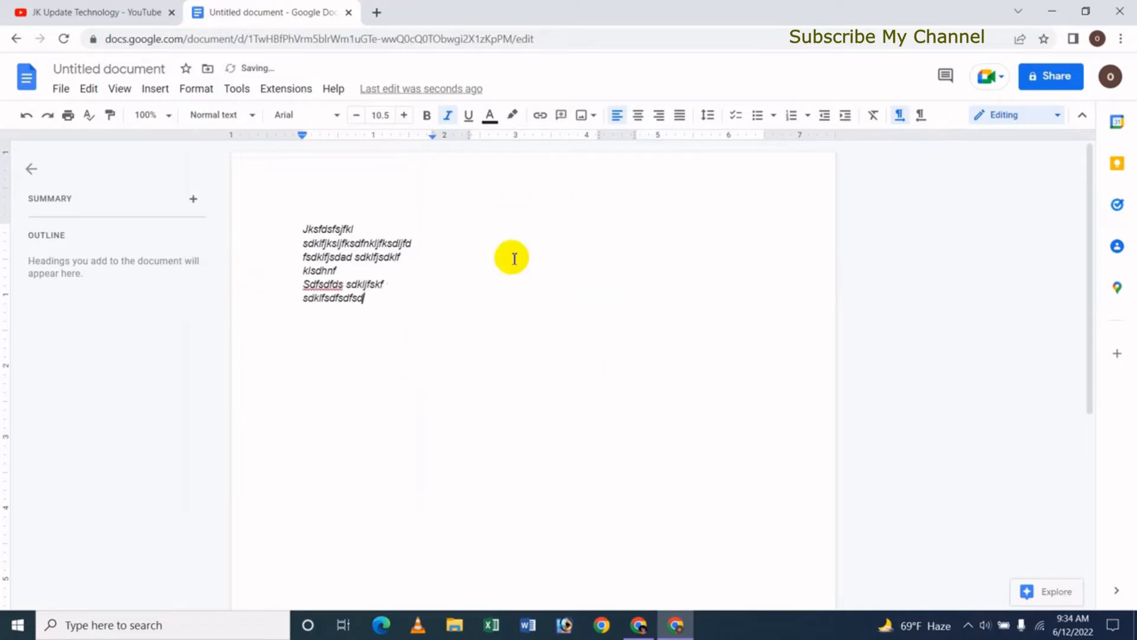
pyautogui.click(513, 256)
pyautogui.click(529, 231)
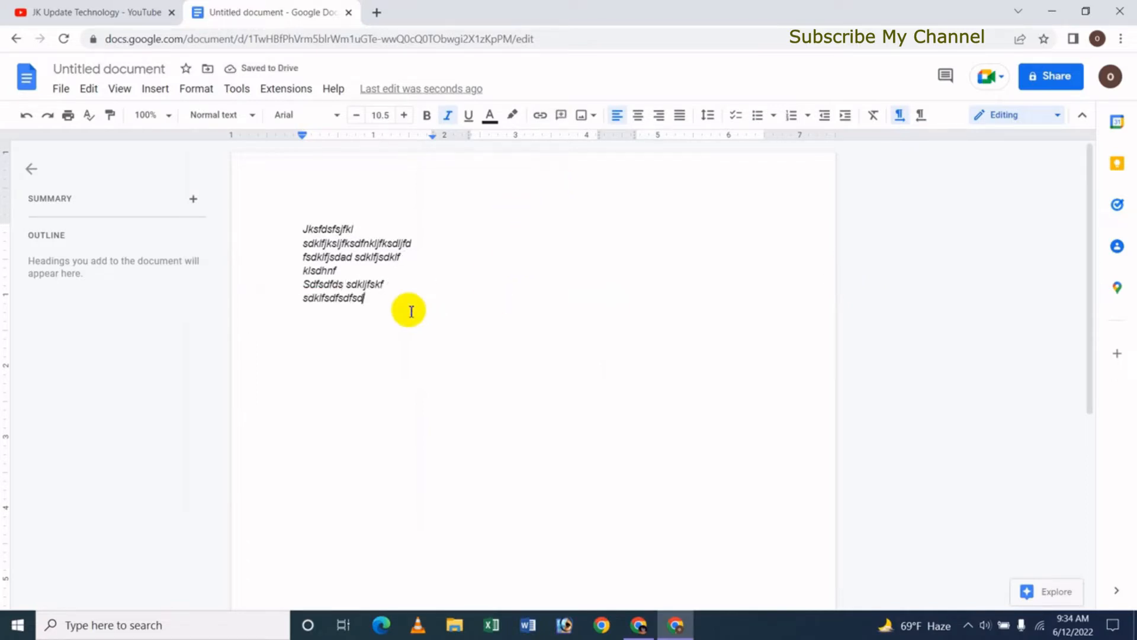
pyautogui.click(360, 299)
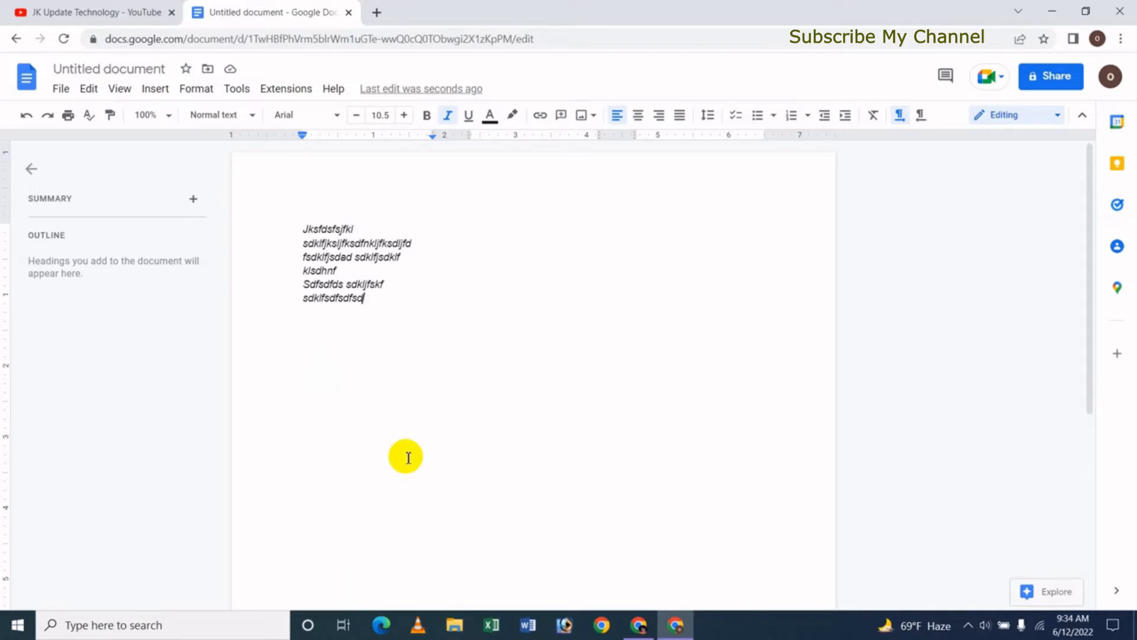
pyautogui.press('Return')
pyautogui.write('sdf')
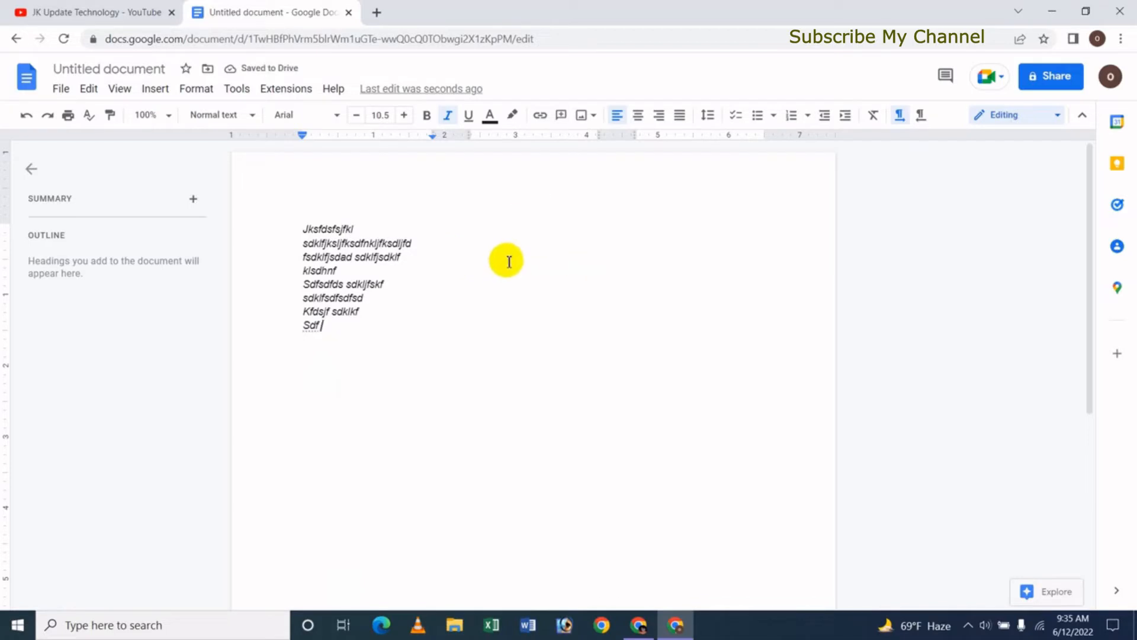
# Insert a column break and write "Ksahjksdf sdjkfs d", "Sdfskdjf" and "Sdfsdkdjfds" on separate lines in the second column.
pyautogui.click(158, 90)
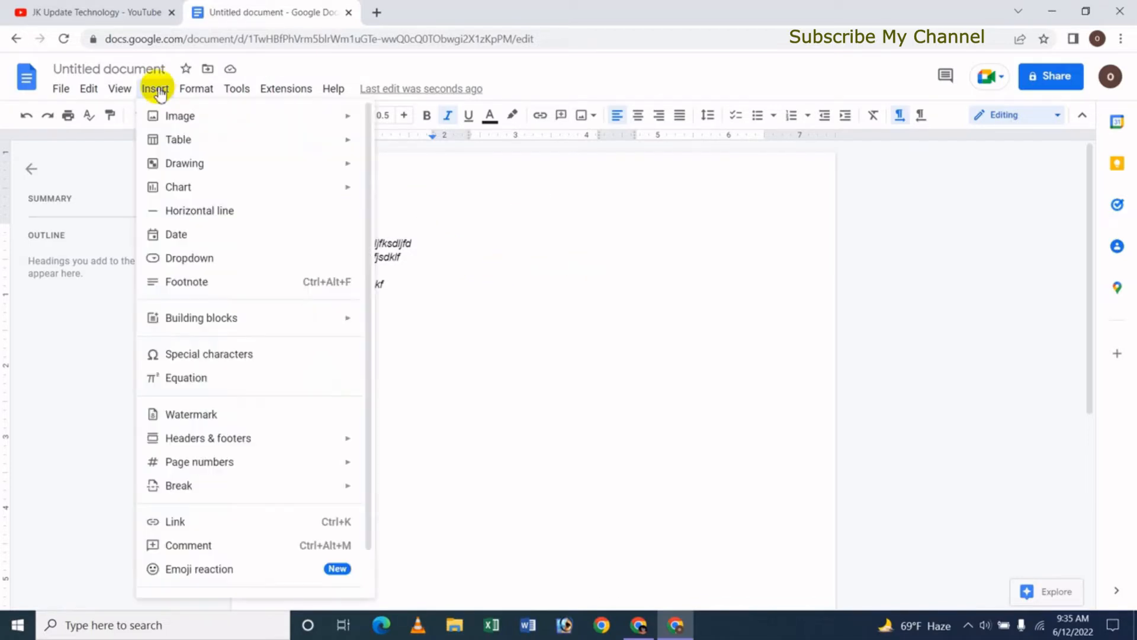
pyautogui.moveTo(202, 491)
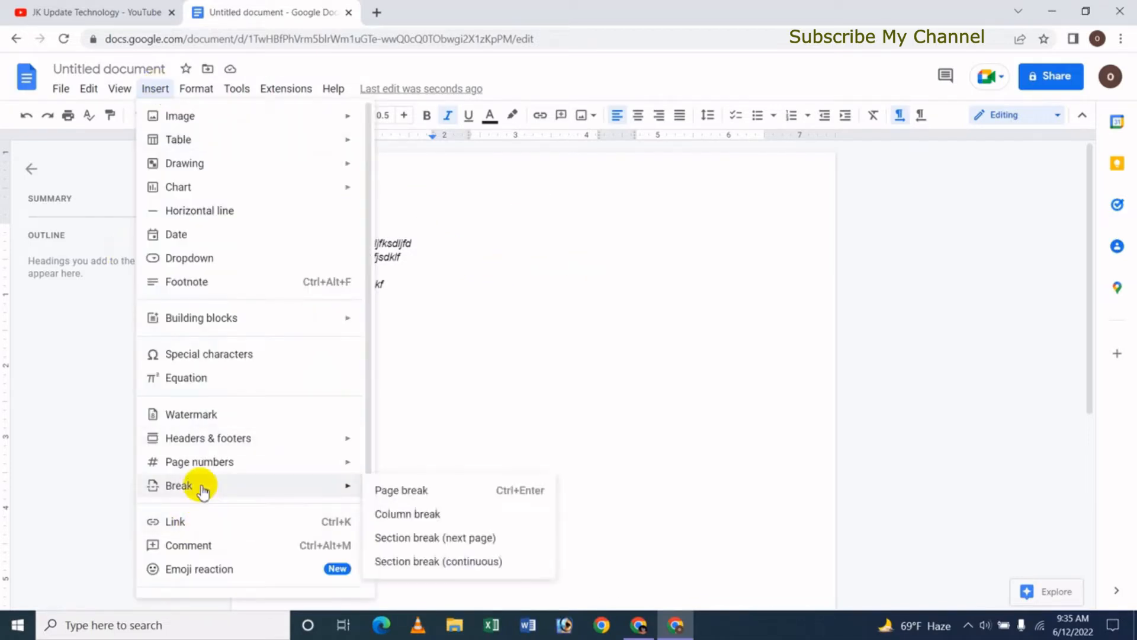
pyautogui.click(414, 515)
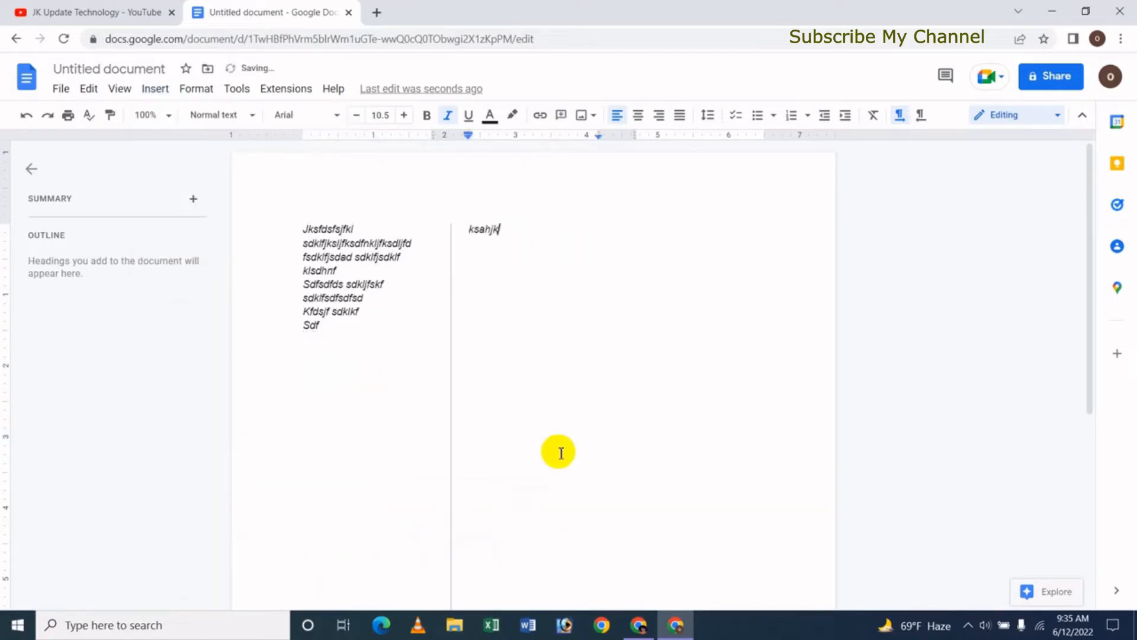
pyautogui.press('Return')
pyautogui.write('Sdfskdjf')
pyautogui.press('Return')
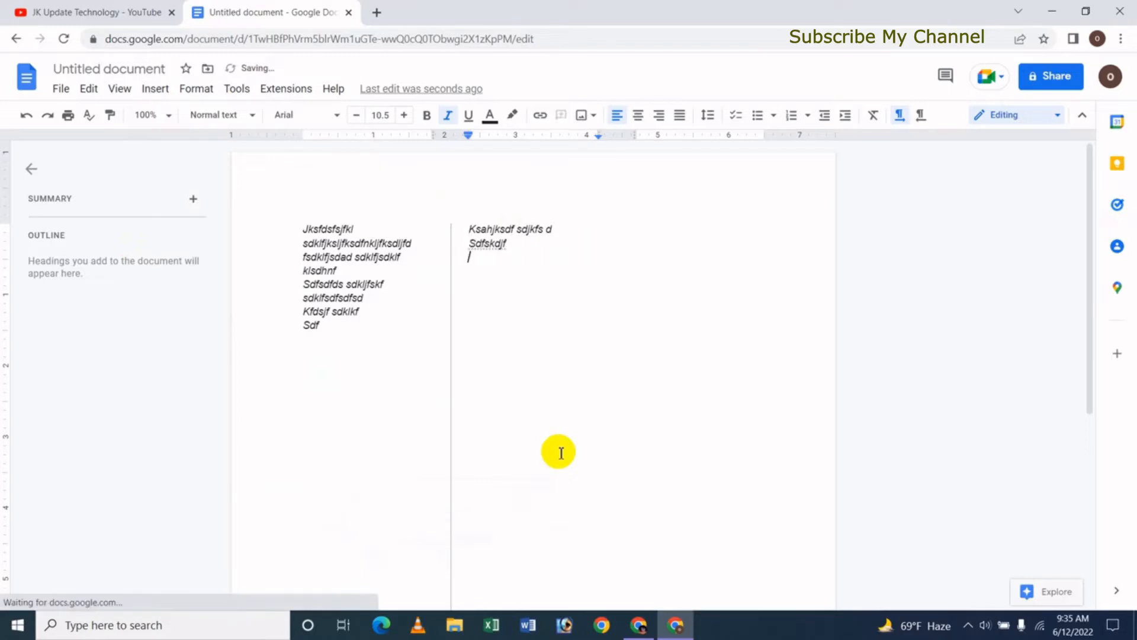
pyautogui.write('sdfsdkajfds')
pyautogui.press('Return')
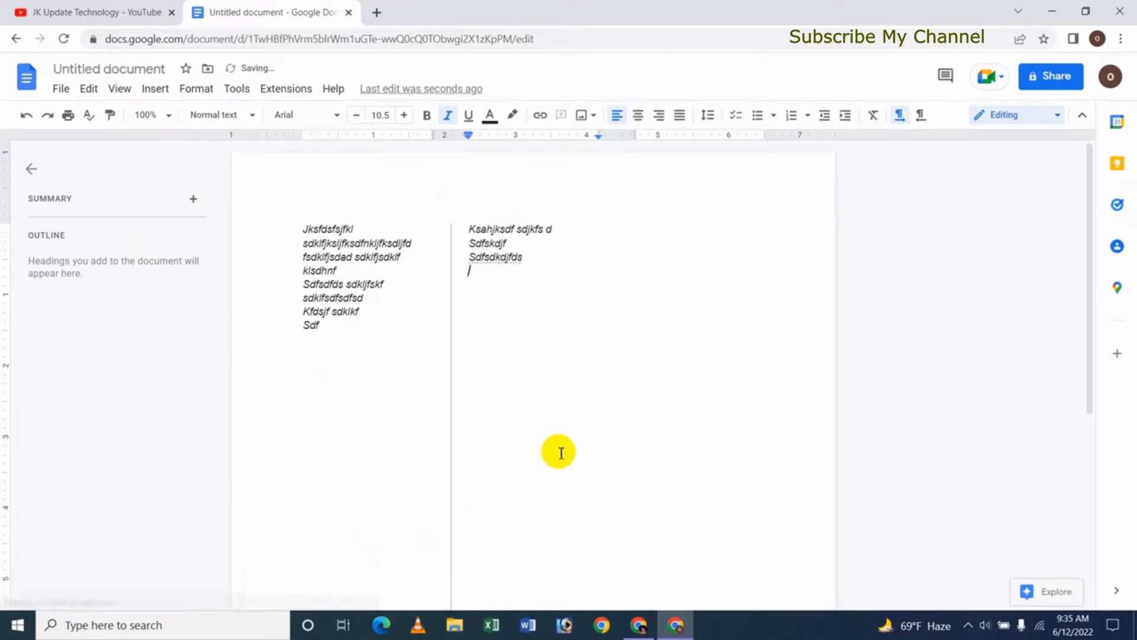
# Insert another column break and write "Xdfdfds", "Sdkfd" and "sdfklsdf" on separate lines in the third column.
pyautogui.click(155, 89)
pyautogui.moveTo(199, 487)
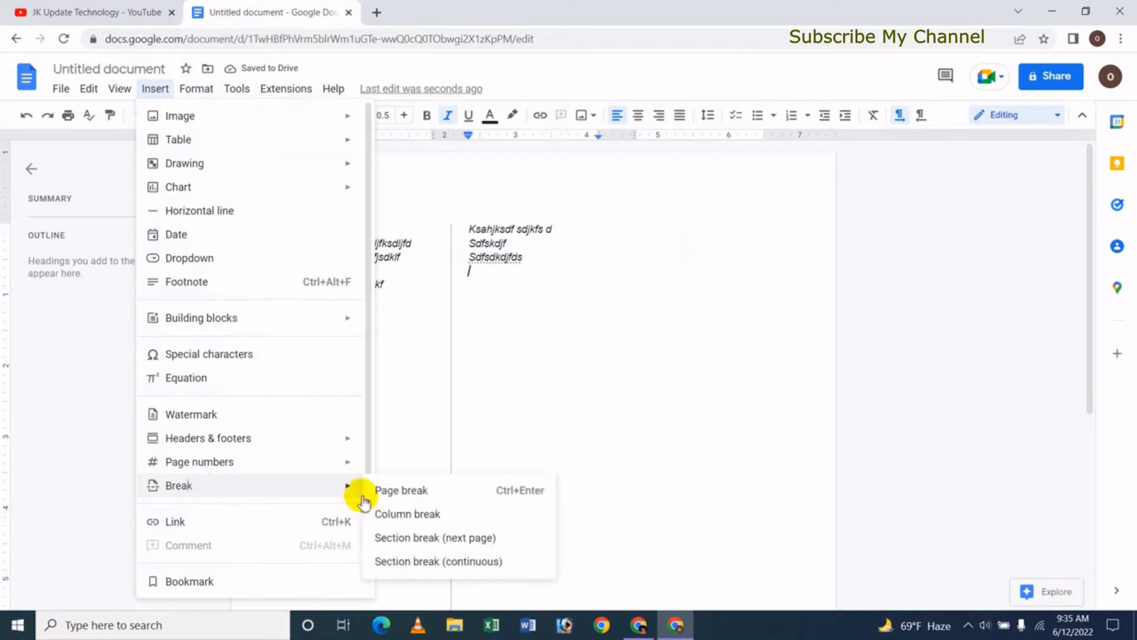
pyautogui.click(393, 515)
pyautogui.write('xdfd')
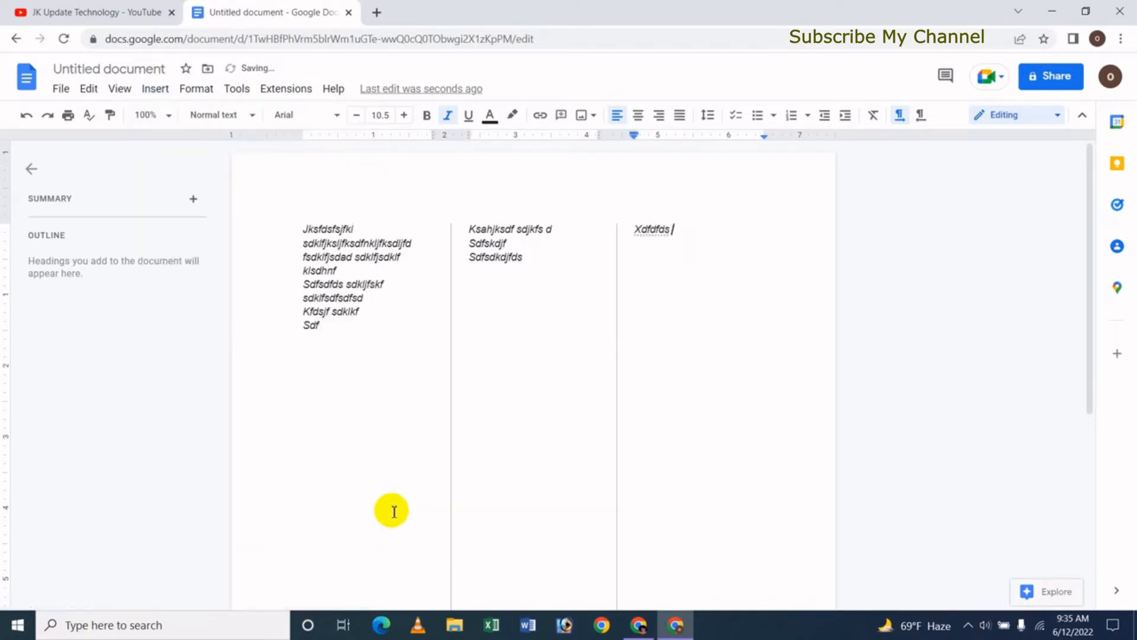
pyautogui.write('fds')
pyautogui.press('Return')
pyautogui.write('Sdkfd')
pyautogui.press('Return')
pyautogui.write('sdfklsdf')
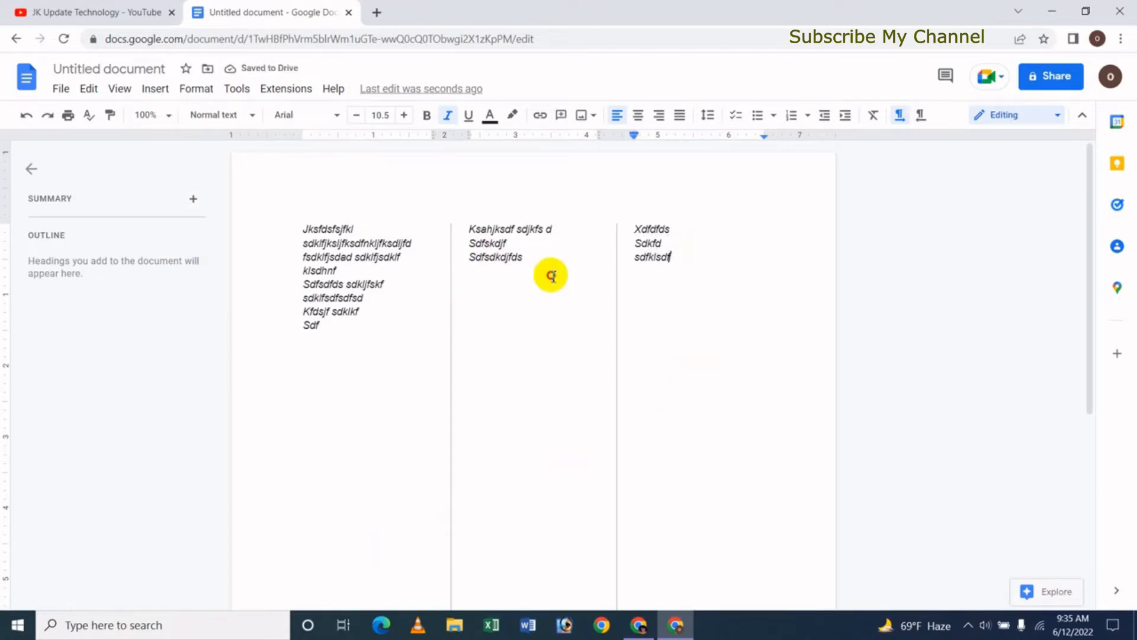
# Add "sdfsd" on the empty last line of the second column and at the end of the first column's text.
pyautogui.click(536, 292)
pyautogui.write('sdfsd')
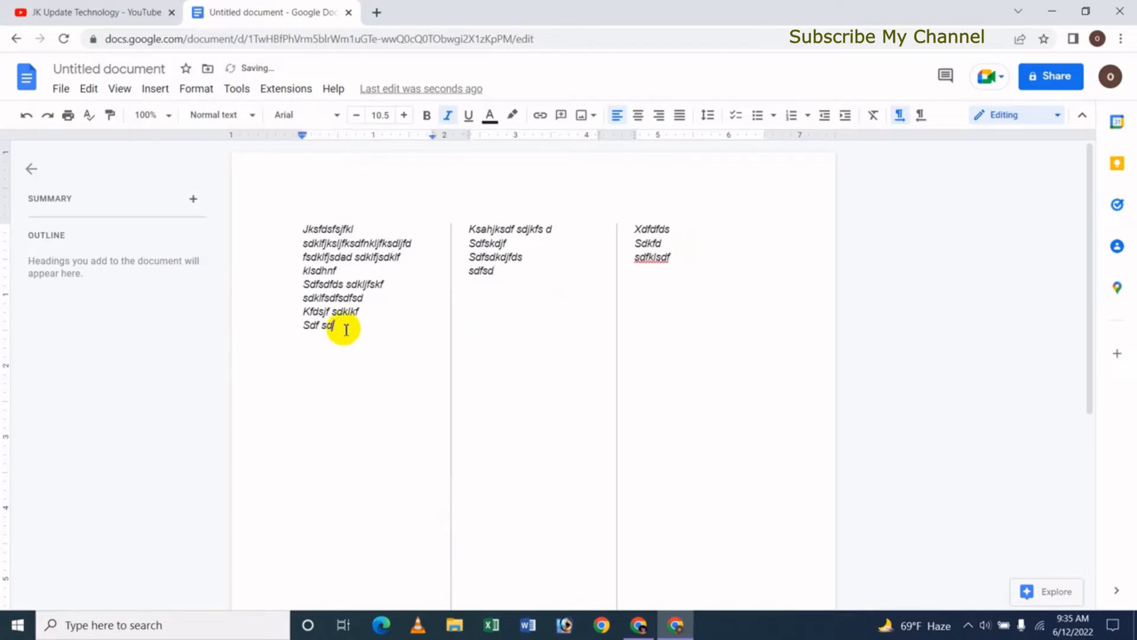
pyautogui.write('fsd')
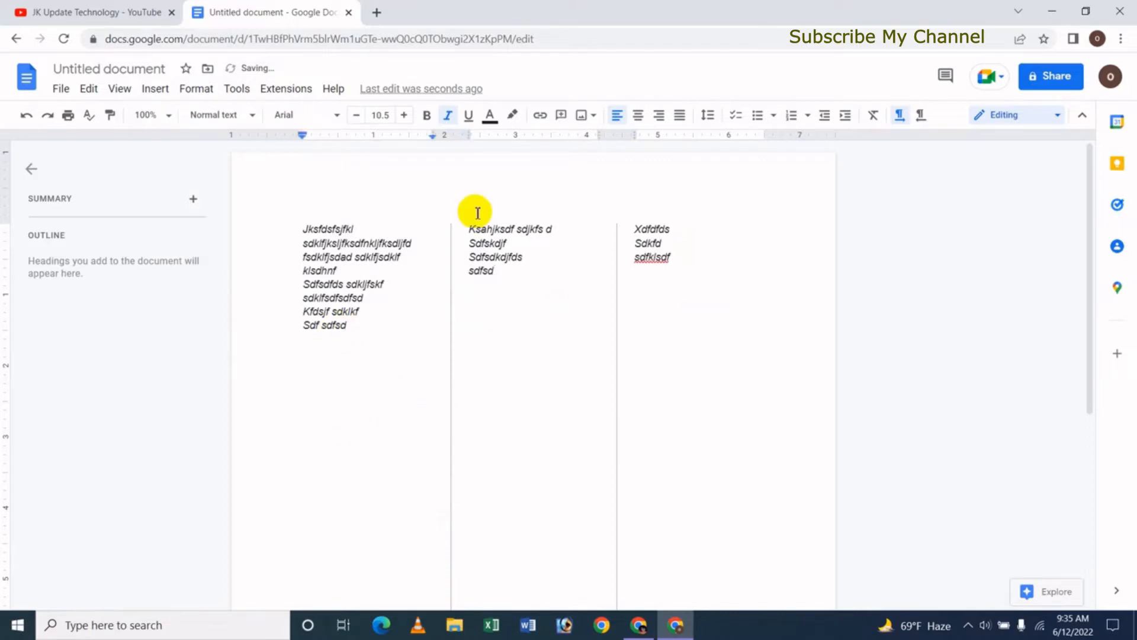
# Turn off the line between columns in the column options and apply the change.
pyautogui.click(196, 88)
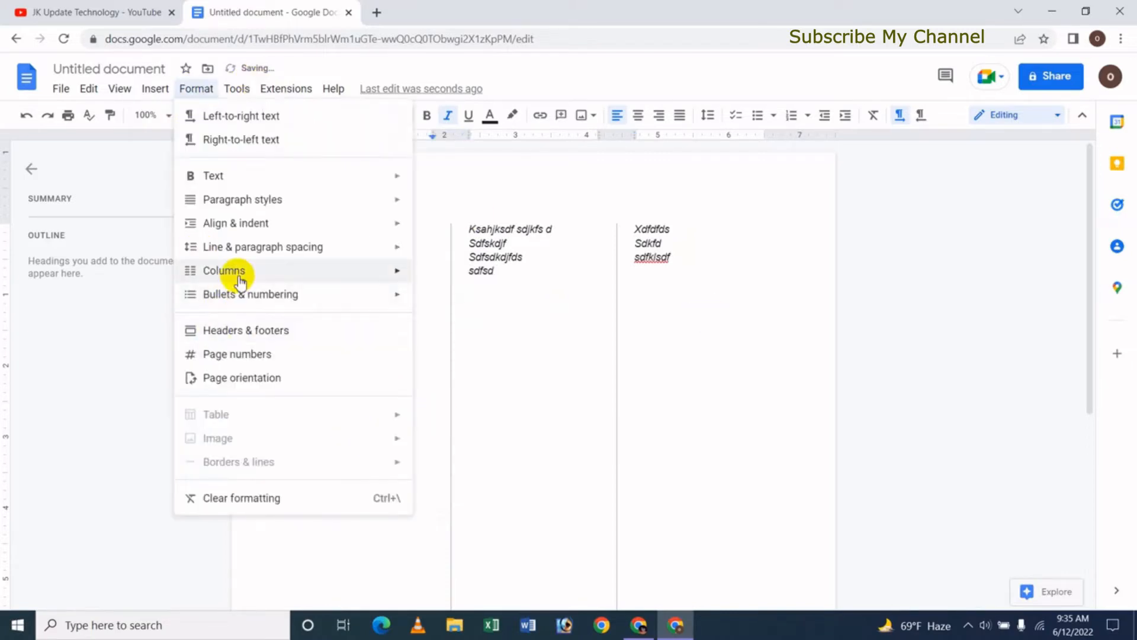
pyautogui.moveTo(382, 273)
pyautogui.click(459, 364)
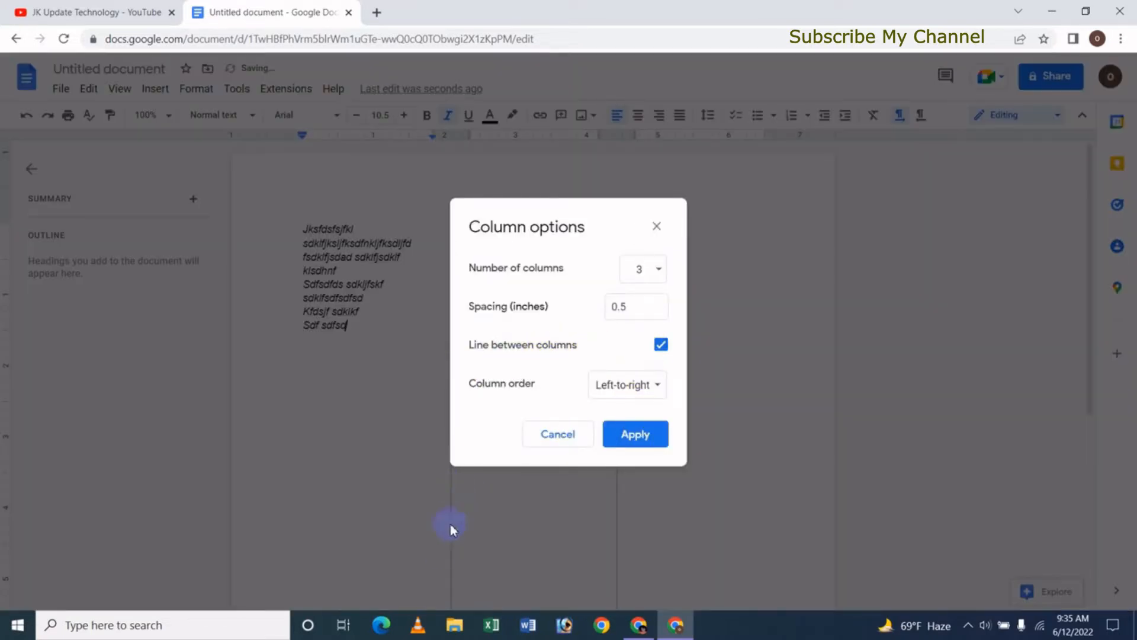
pyautogui.click(662, 349)
pyautogui.click(637, 438)
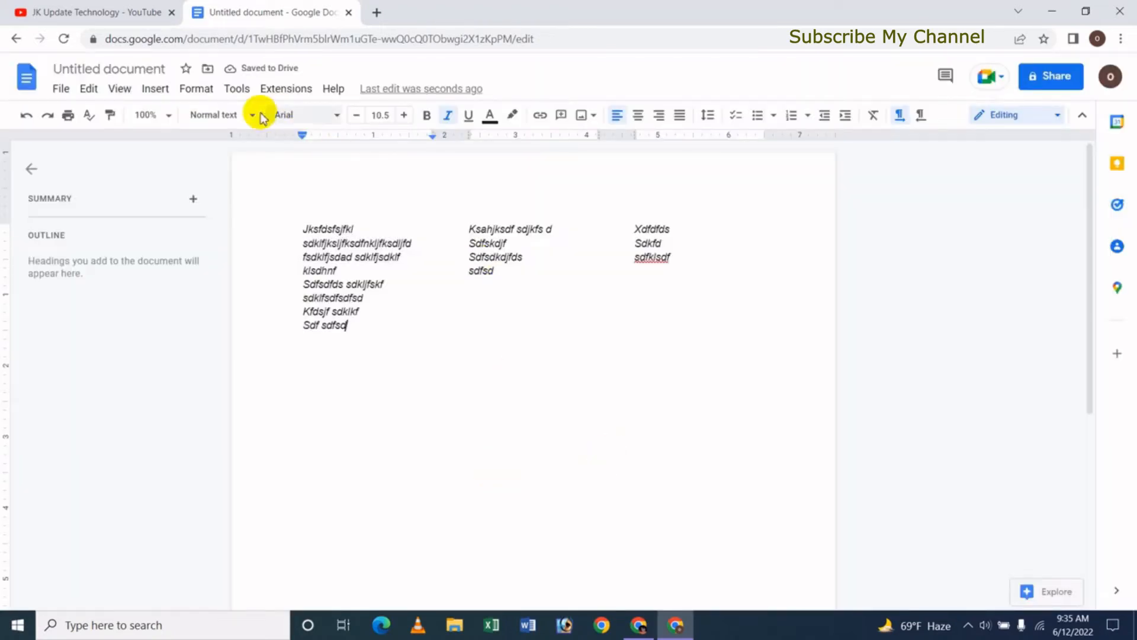
# Set the spacing between the three columns to 2 inches and apply it.
pyautogui.click(196, 88)
pyautogui.moveTo(406, 286)
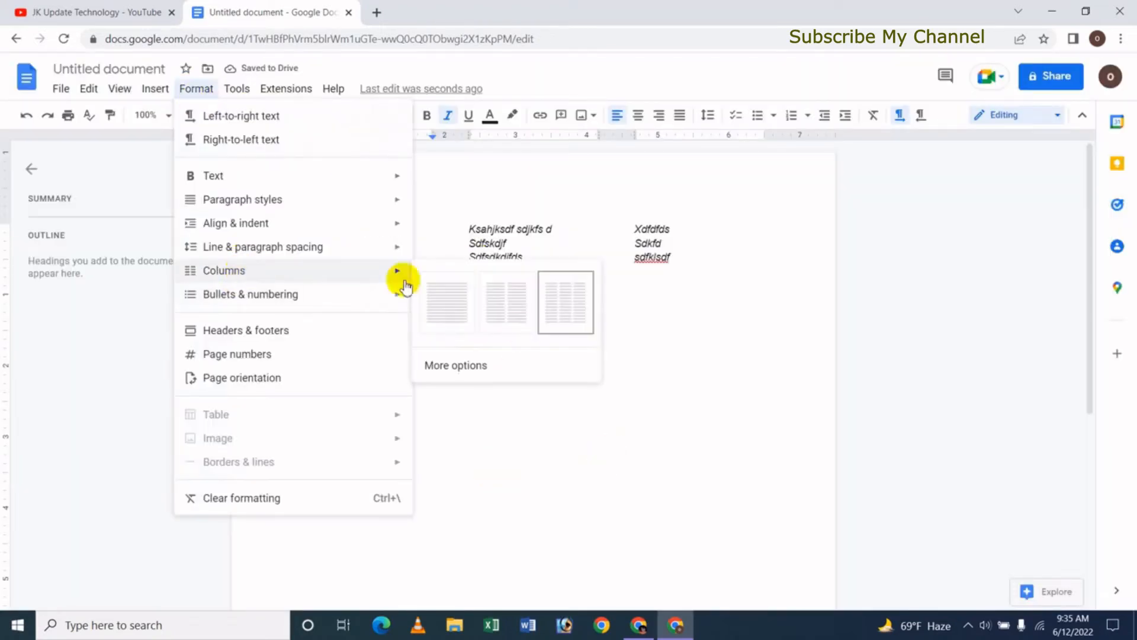
pyautogui.click(492, 371)
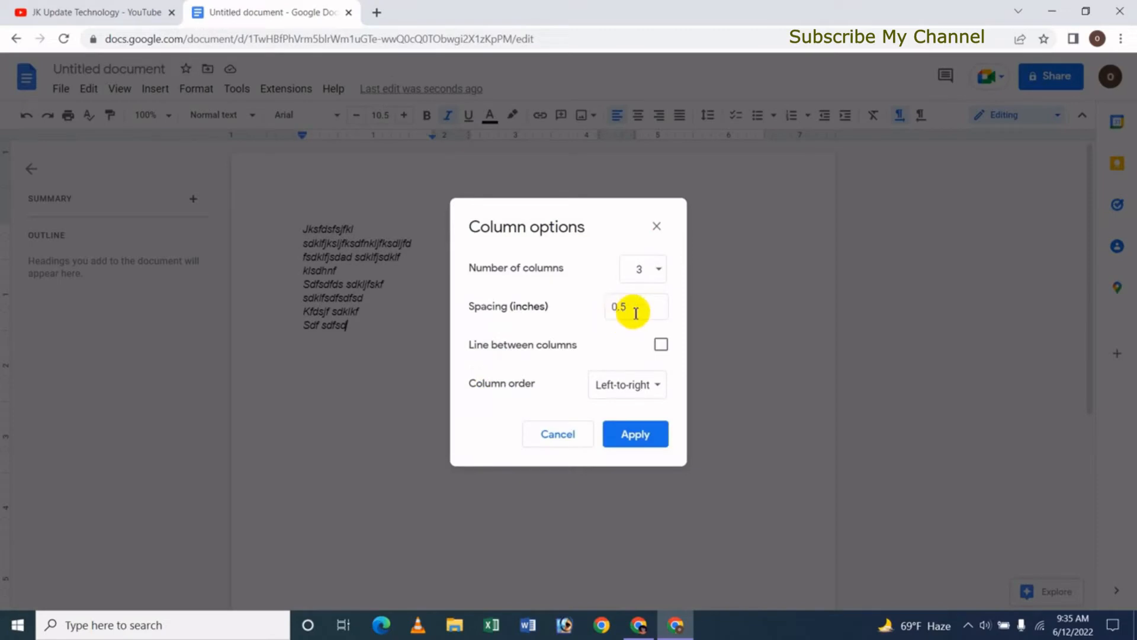
pyautogui.moveTo(641, 308); pyautogui.dragTo(551, 311)
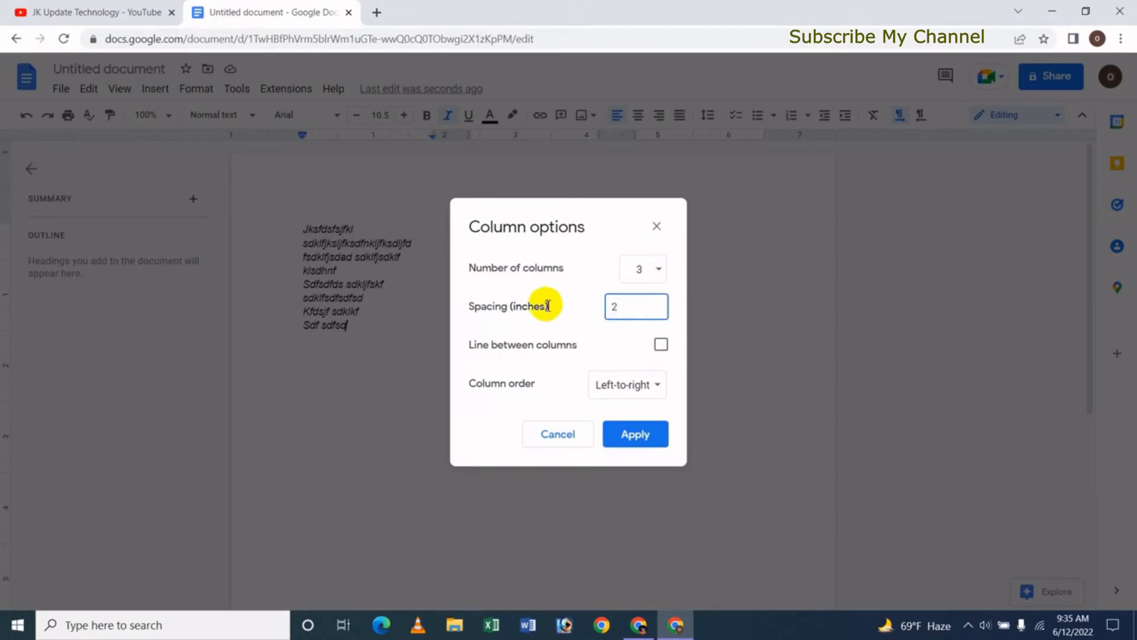
pyautogui.click(637, 444)
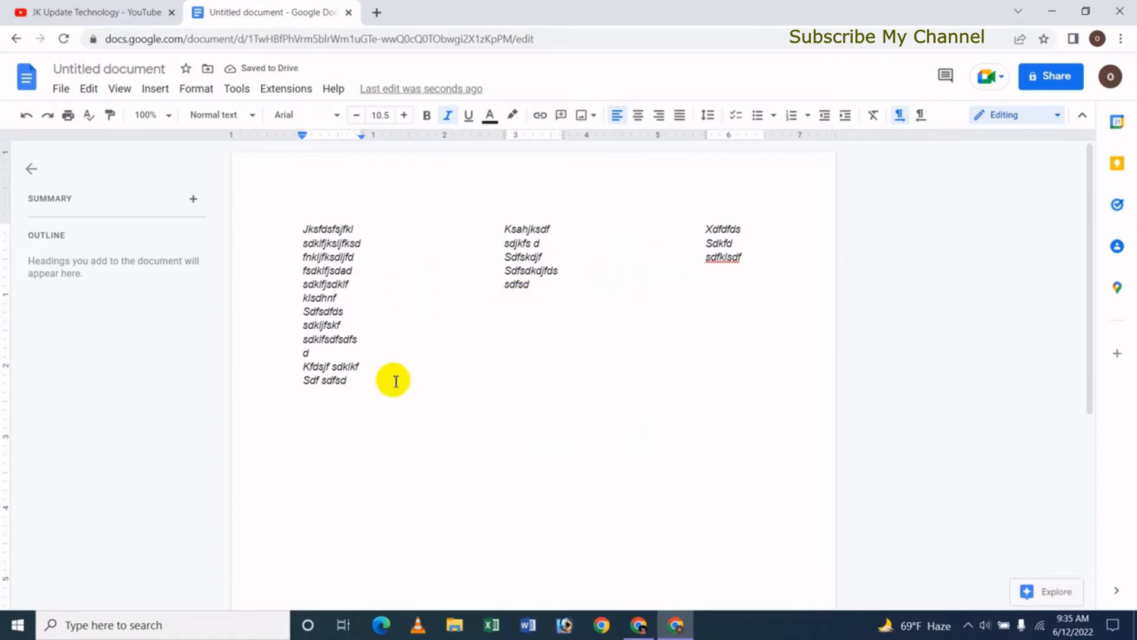
# Set the spacing between the columns back to 0.5 inches and apply it.
pyautogui.click(210, 95)
pyautogui.moveTo(223, 271)
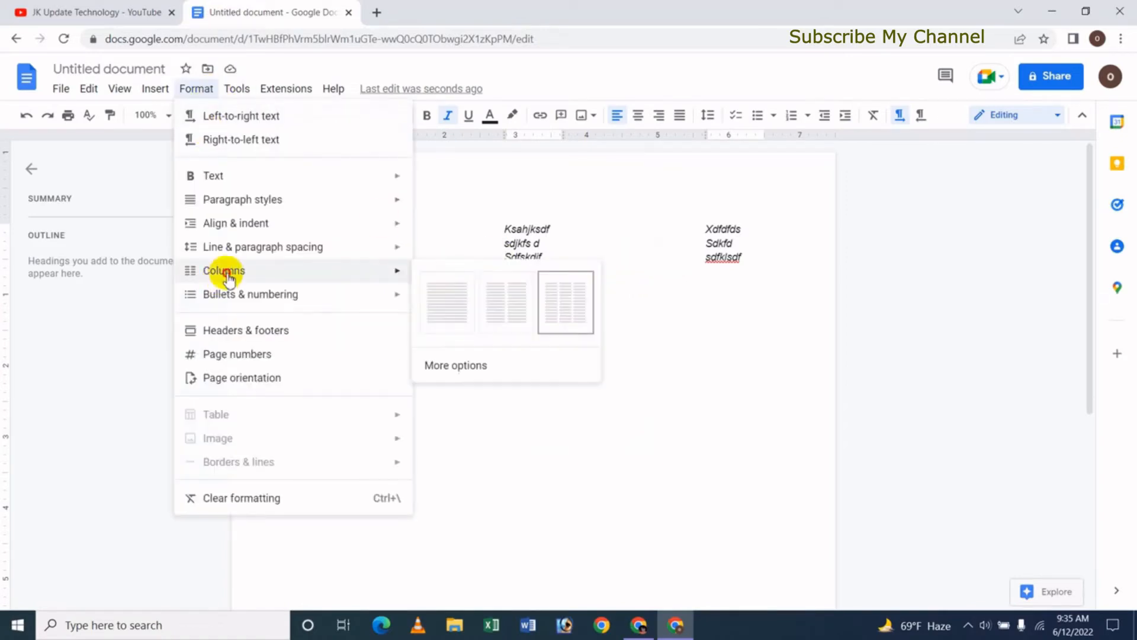
pyautogui.click(511, 370)
pyautogui.doubleClick(622, 308)
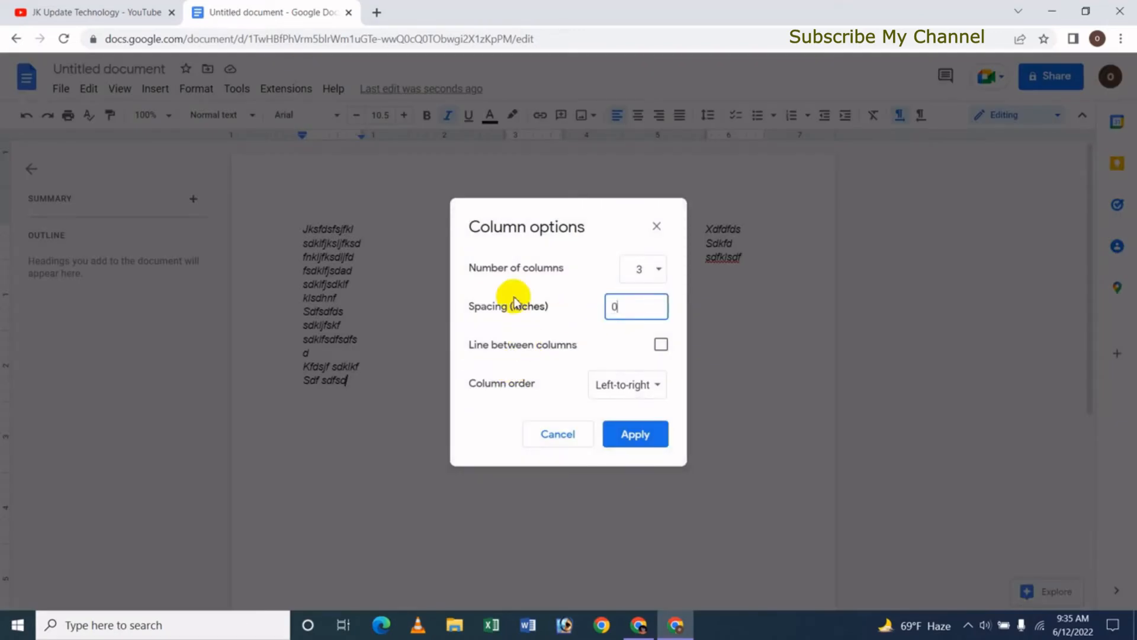
pyautogui.click(636, 433)
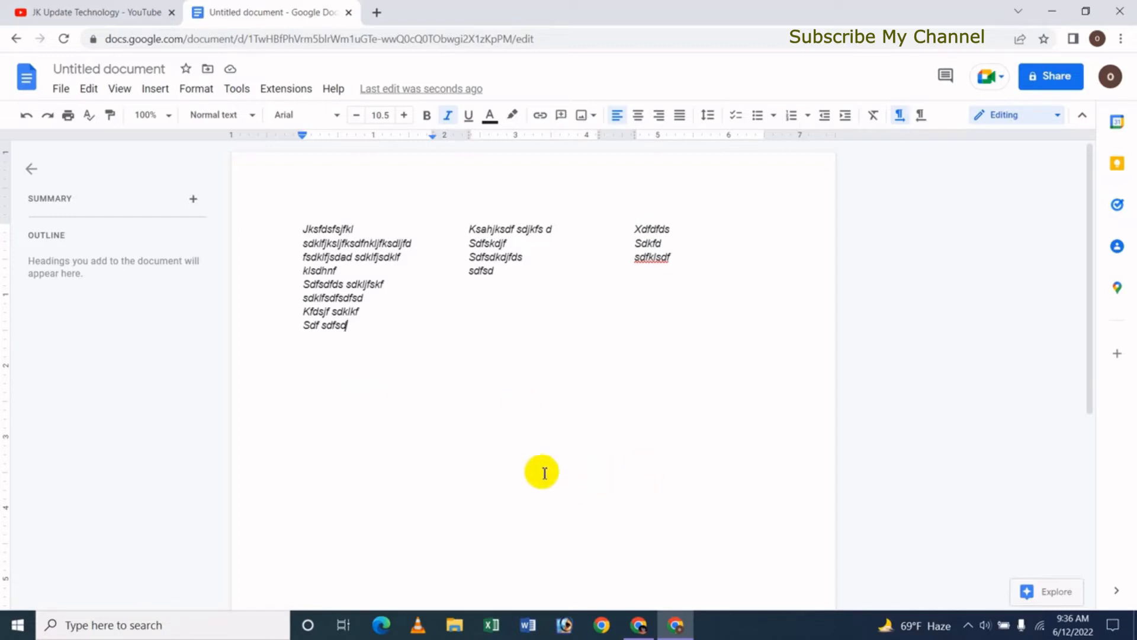
# Switch to Microsoft Word, create a blank document and dismiss the Office activation wizard.
pyautogui.click(535, 629)
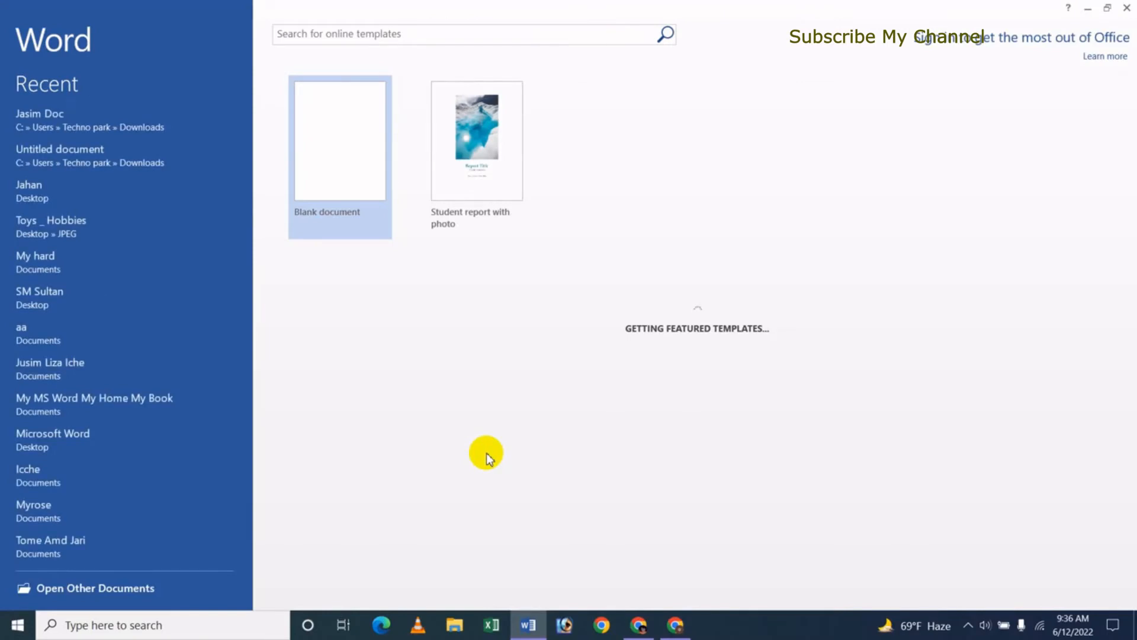
pyautogui.click(346, 157)
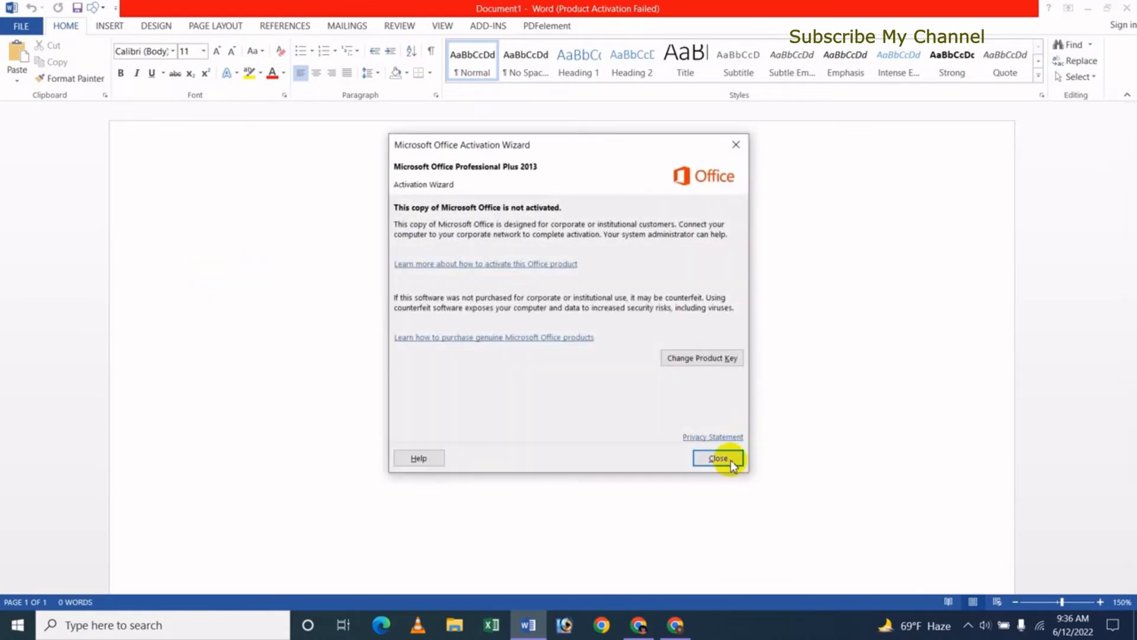
pyautogui.click(726, 458)
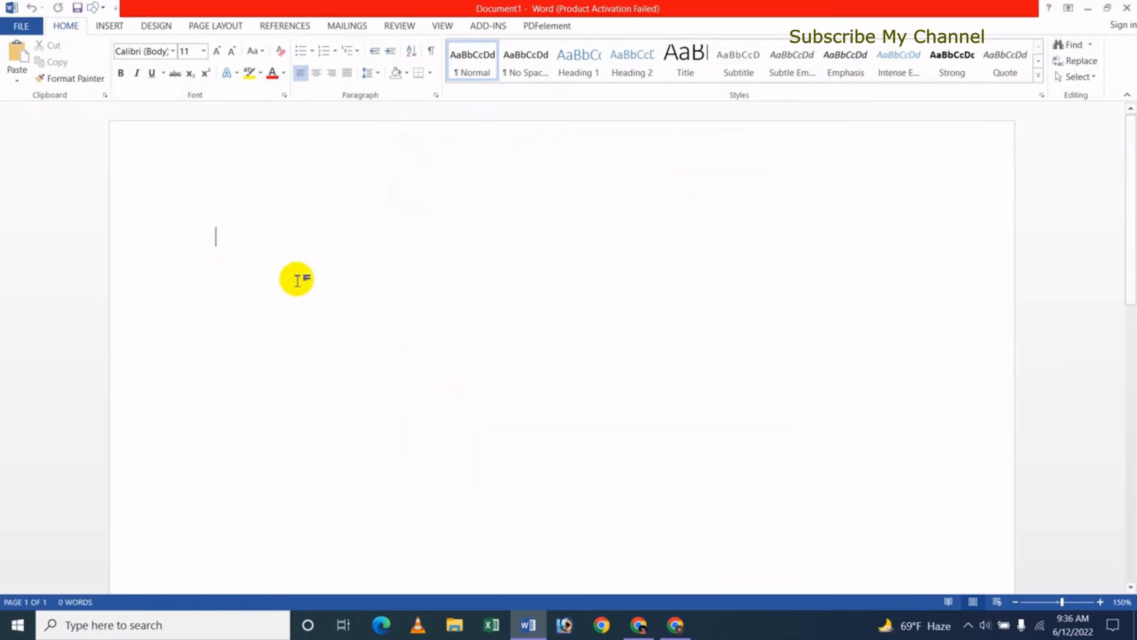
# Copy the selected Etymology, Taxonomy and Evolution sections from the Wikipedia Cat page in Chrome and paste them into the blank Word document.
pyautogui.click(640, 626)
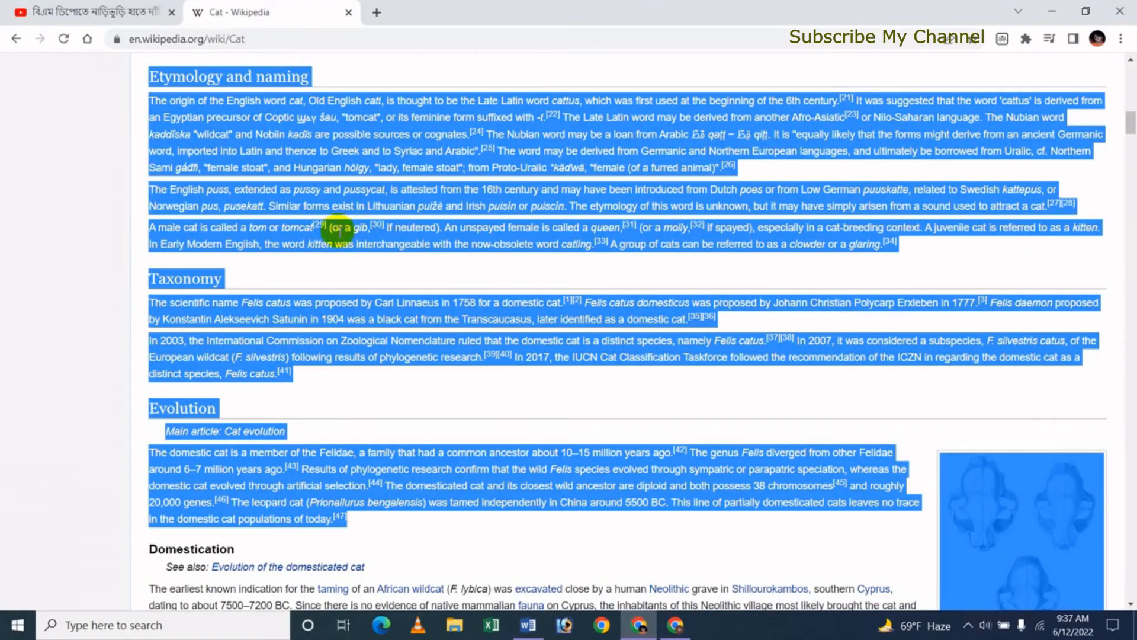
pyautogui.rightClick(320, 174)
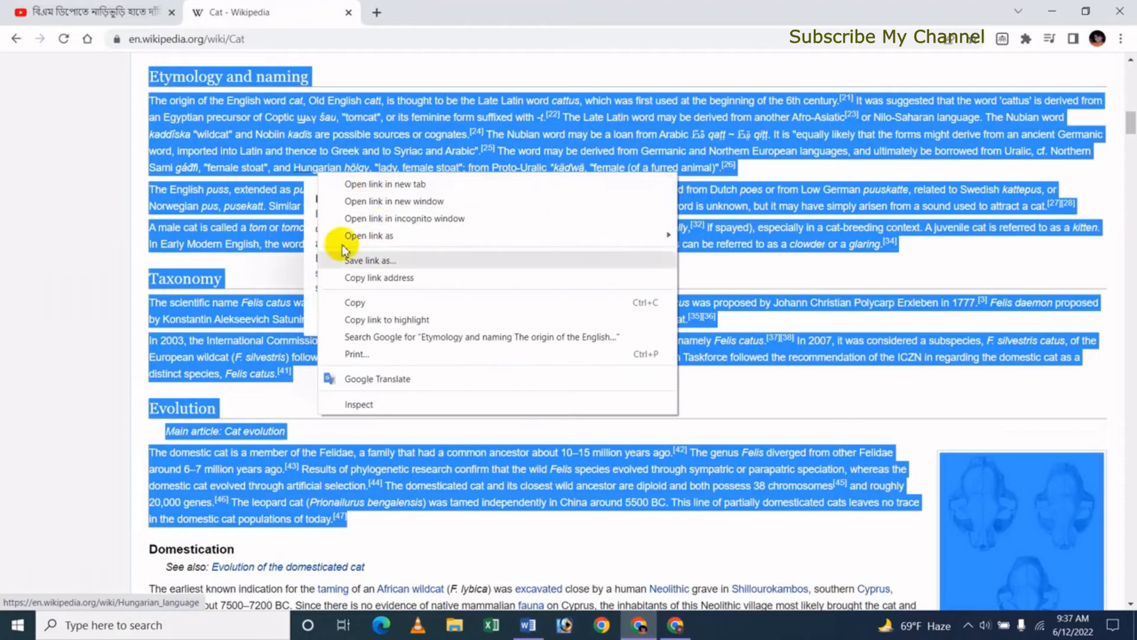
pyautogui.click(349, 303)
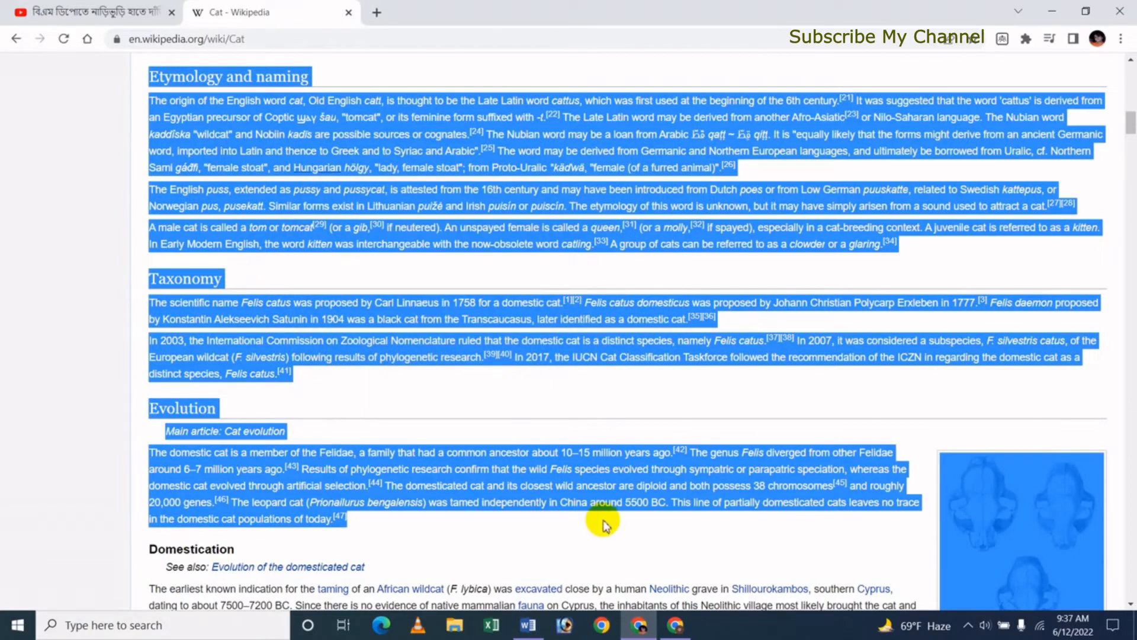
pyautogui.click(529, 628)
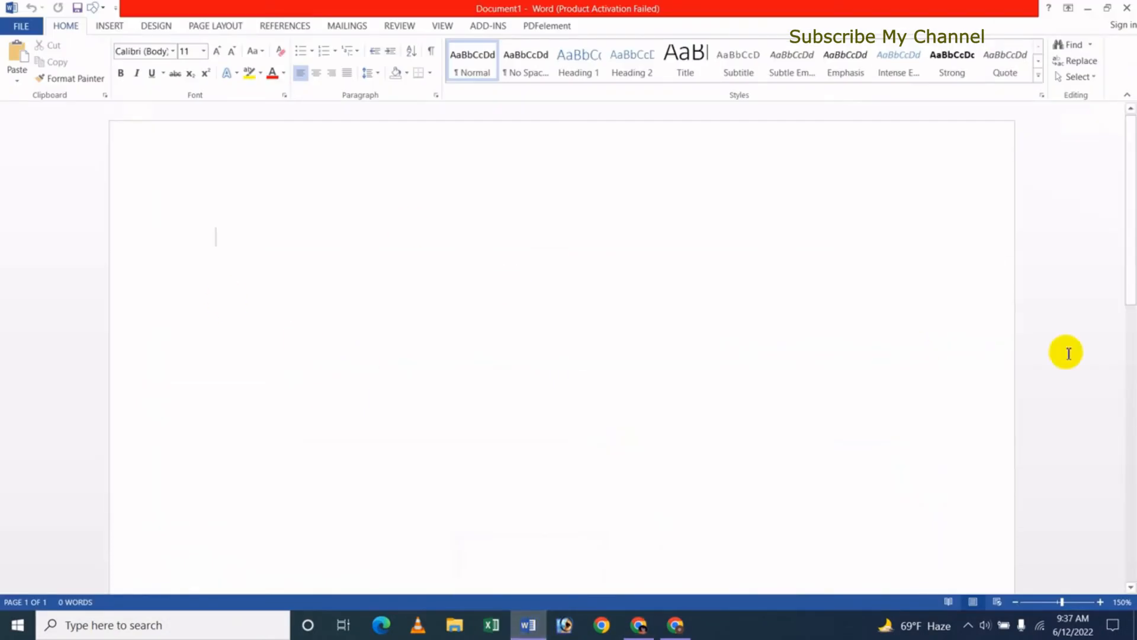
pyautogui.hotkey('ctrl', 'v')
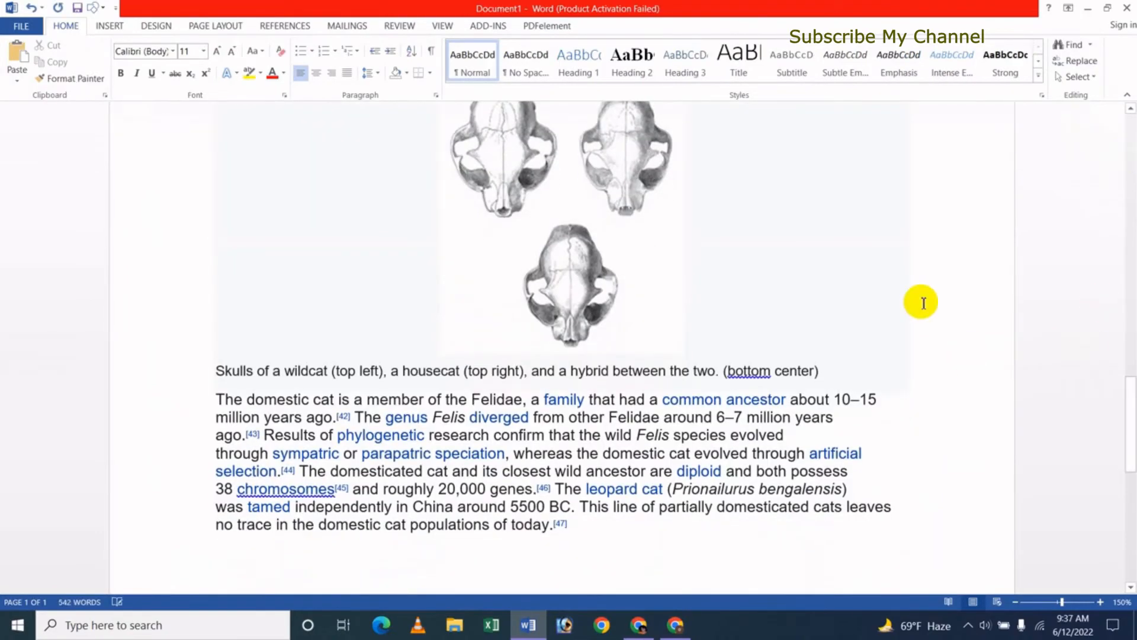
pyautogui.scroll(20, 918, 300)
pyautogui.scroll(3, 914, 297)
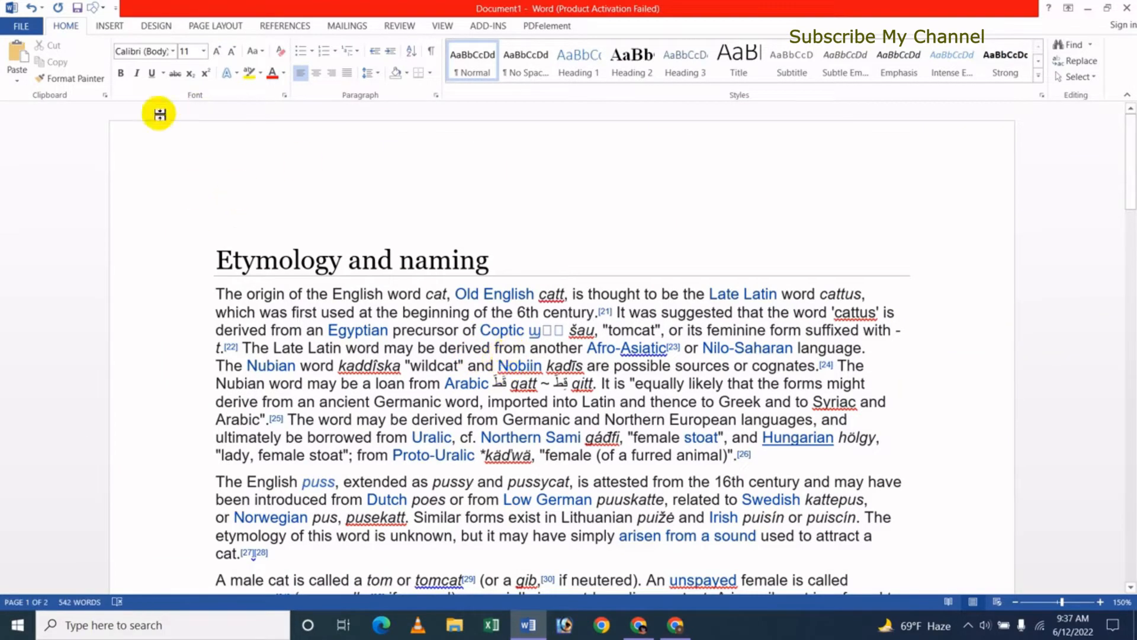
# Set the whole document to 6 columns through the detailed column settings and check the layout across the pages.
pyautogui.click(213, 28)
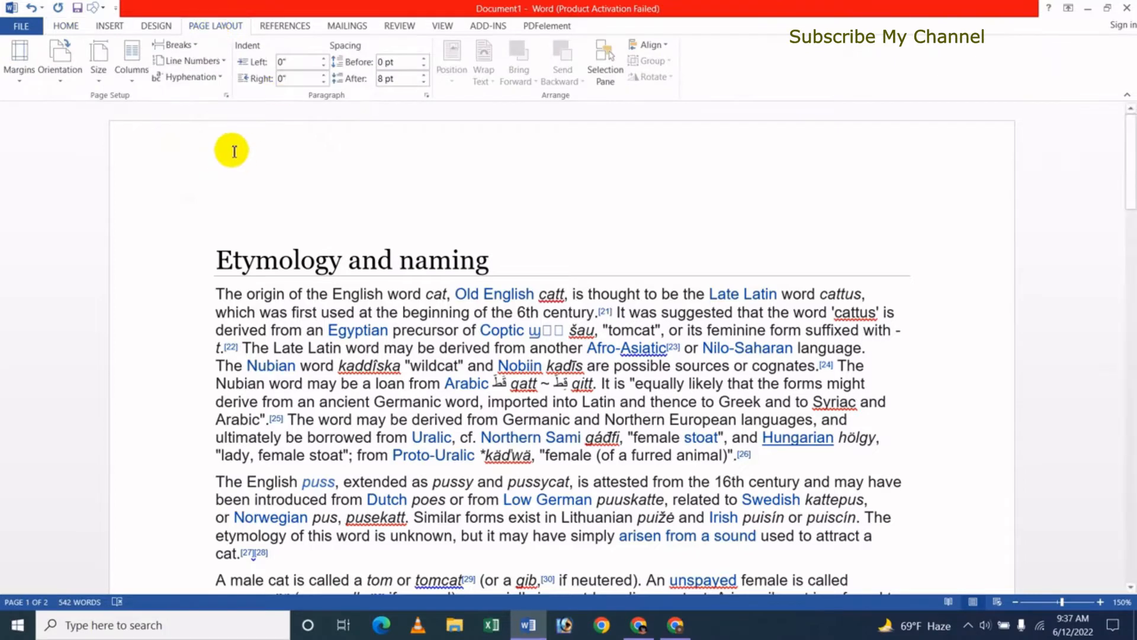
pyautogui.click(130, 85)
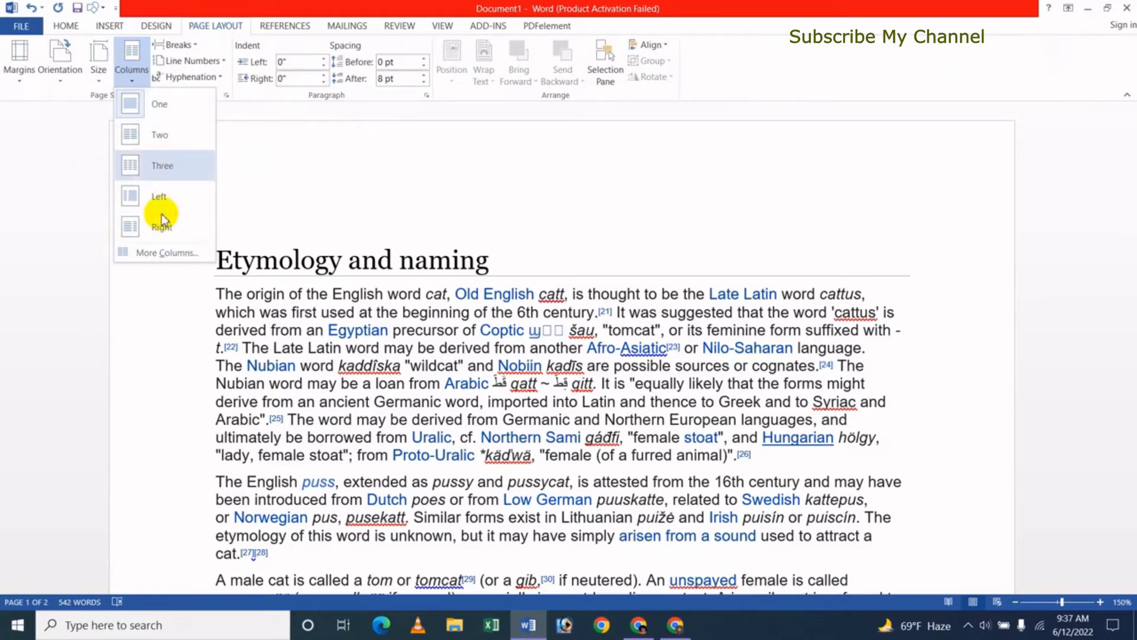
pyautogui.click(161, 255)
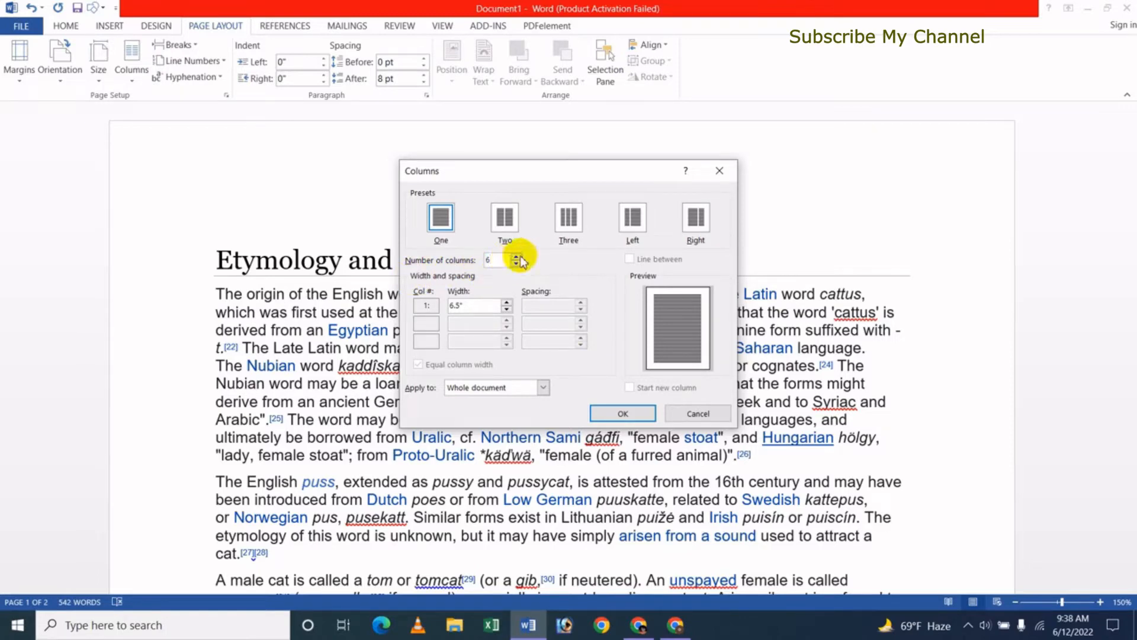
pyautogui.click(623, 413)
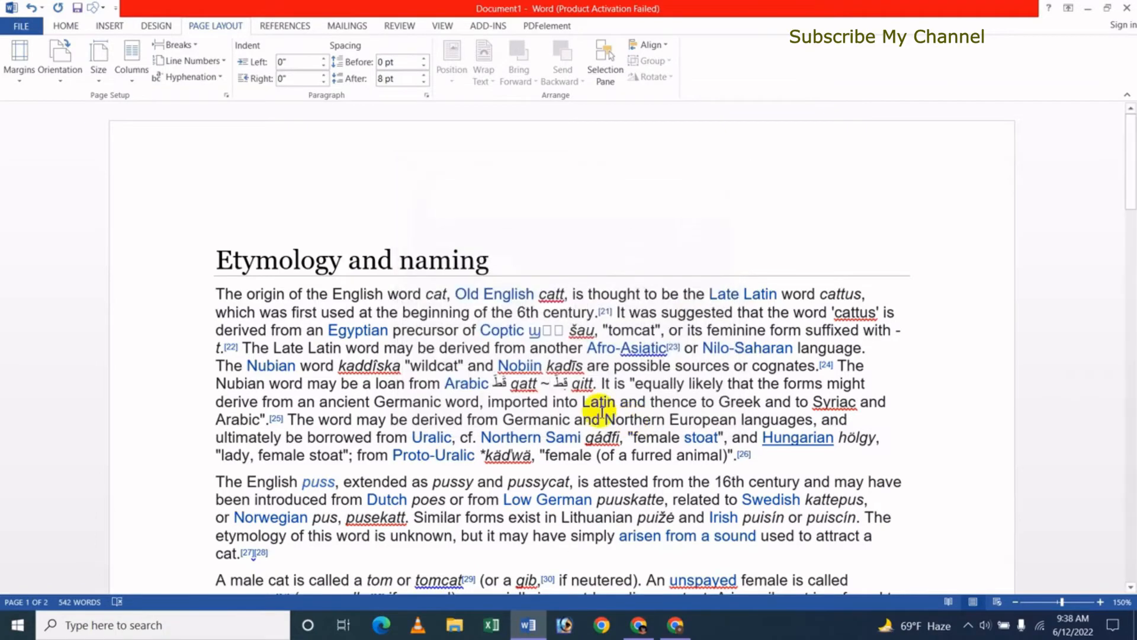
pyautogui.scroll(-10, 556, 406)
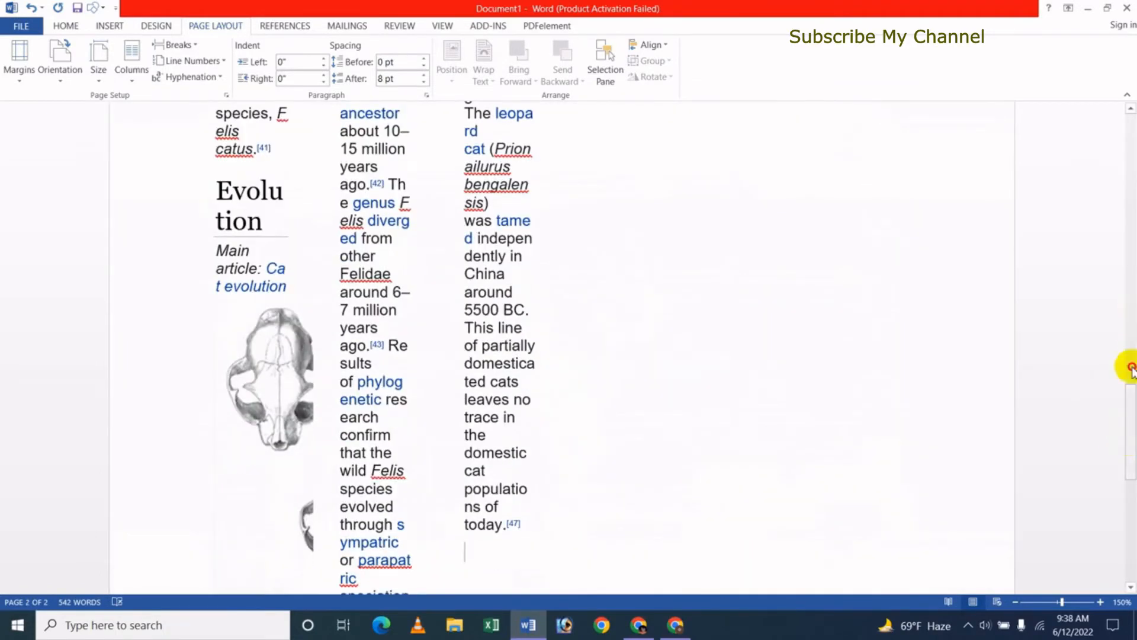
pyautogui.moveTo(1128, 368); pyautogui.dragTo(1125, 140)
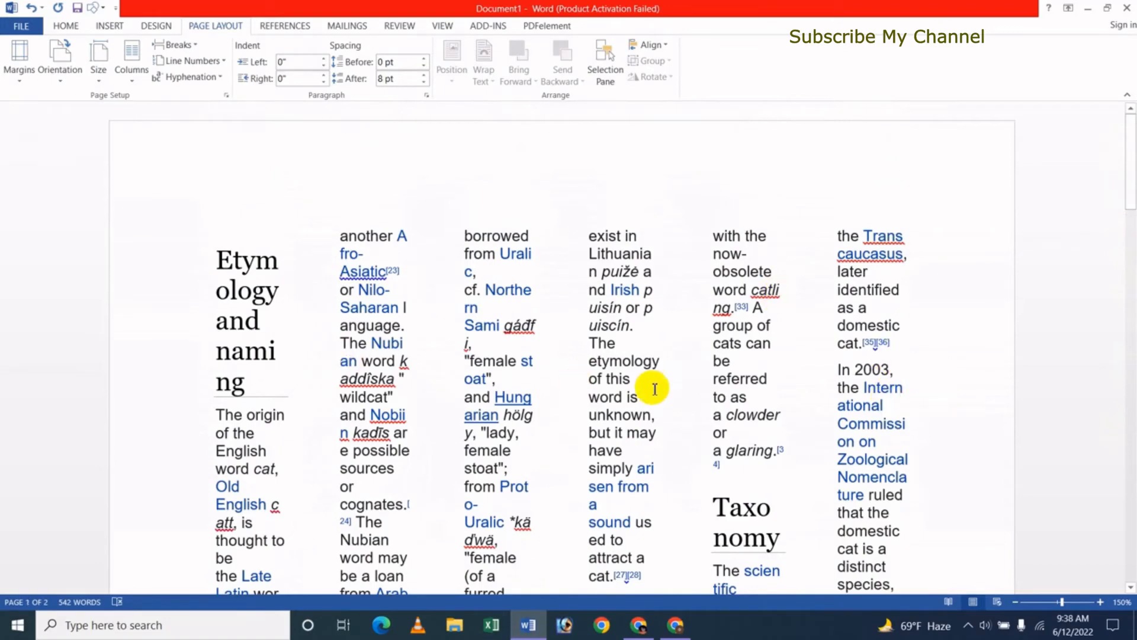
# Switch to the Google Docs document, check which column counts its column options offer, cancel, and return to Word.
pyautogui.click(676, 623)
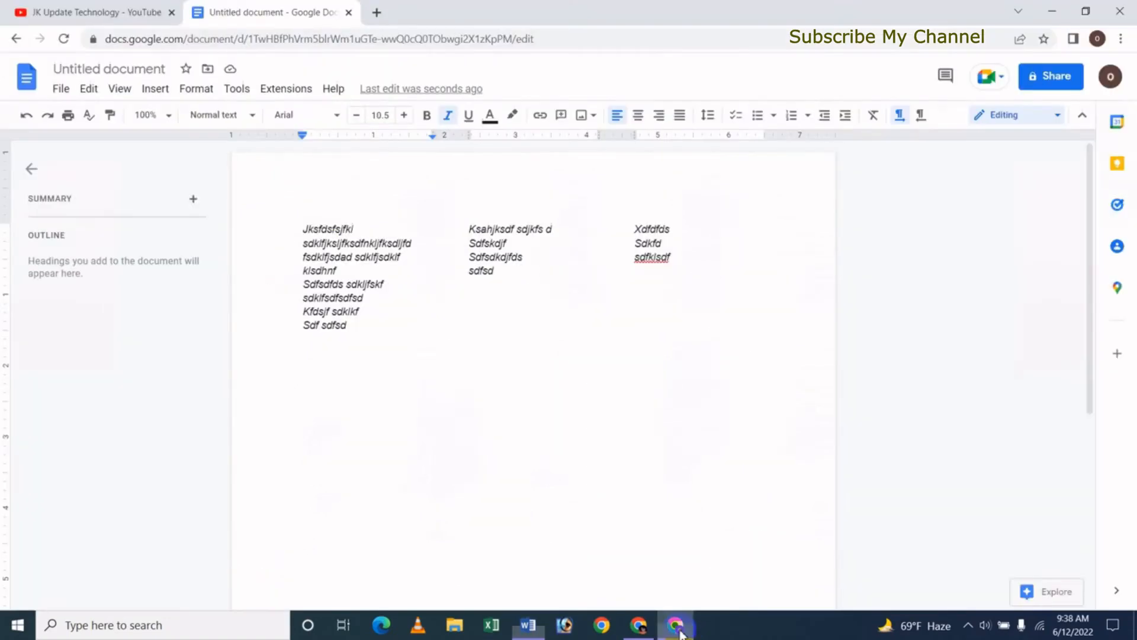
pyautogui.click(196, 89)
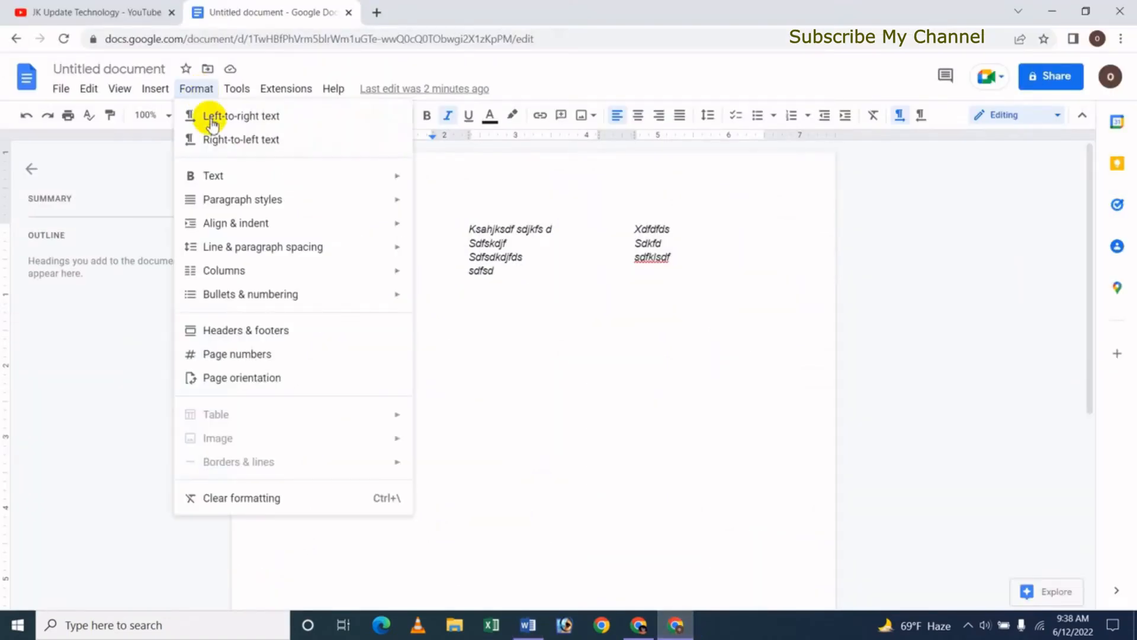
pyautogui.moveTo(254, 270)
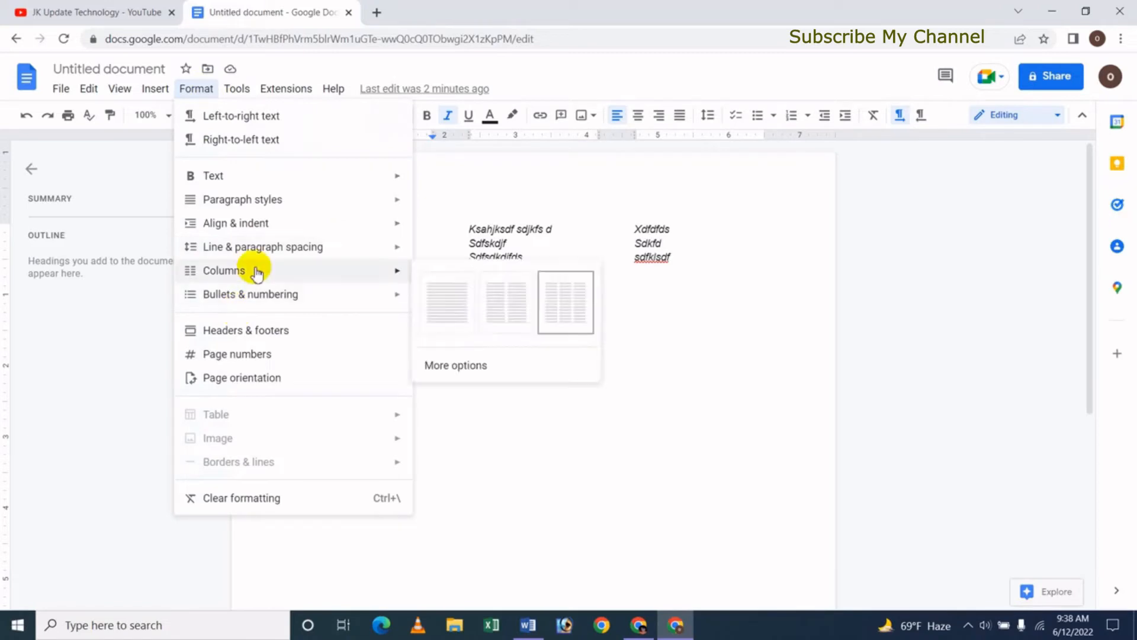
pyautogui.click(456, 363)
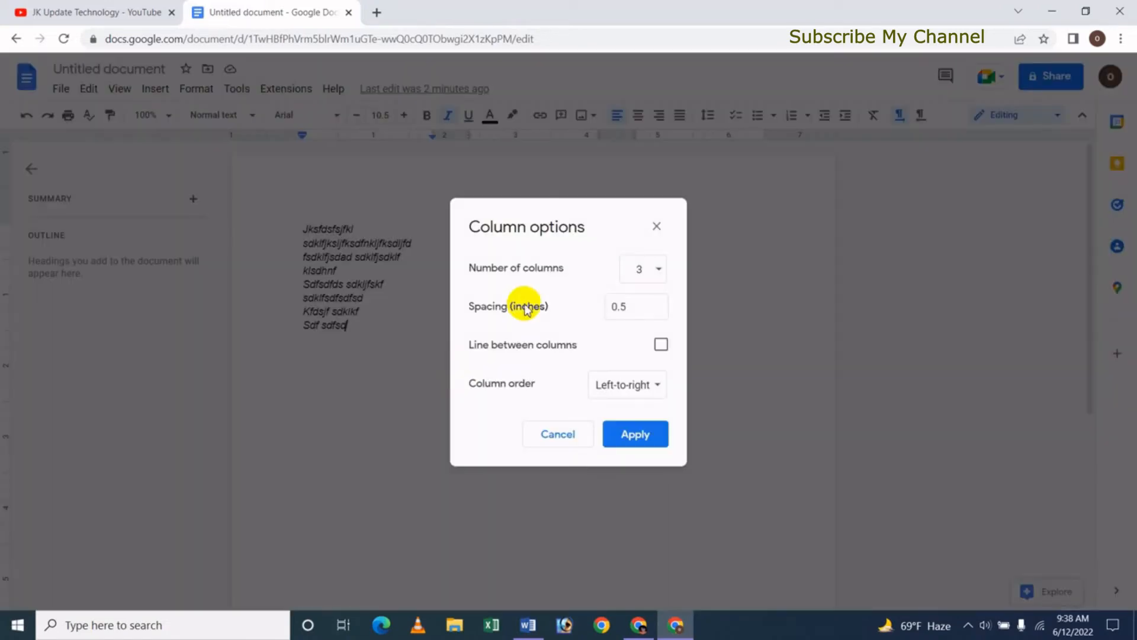
pyautogui.click(644, 272)
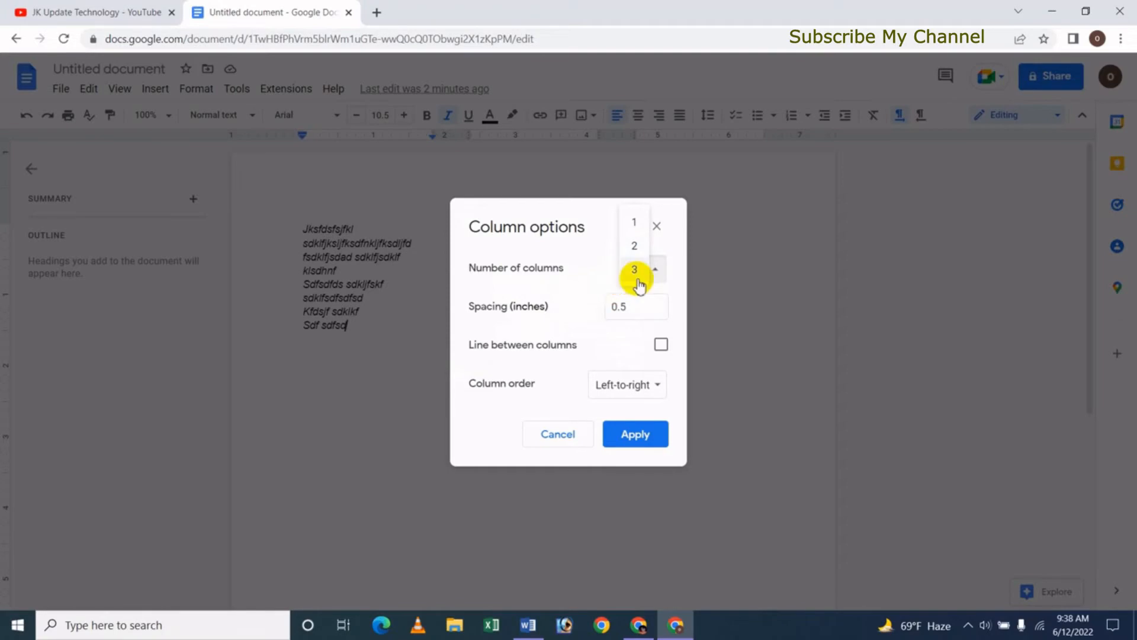
pyautogui.click(592, 246)
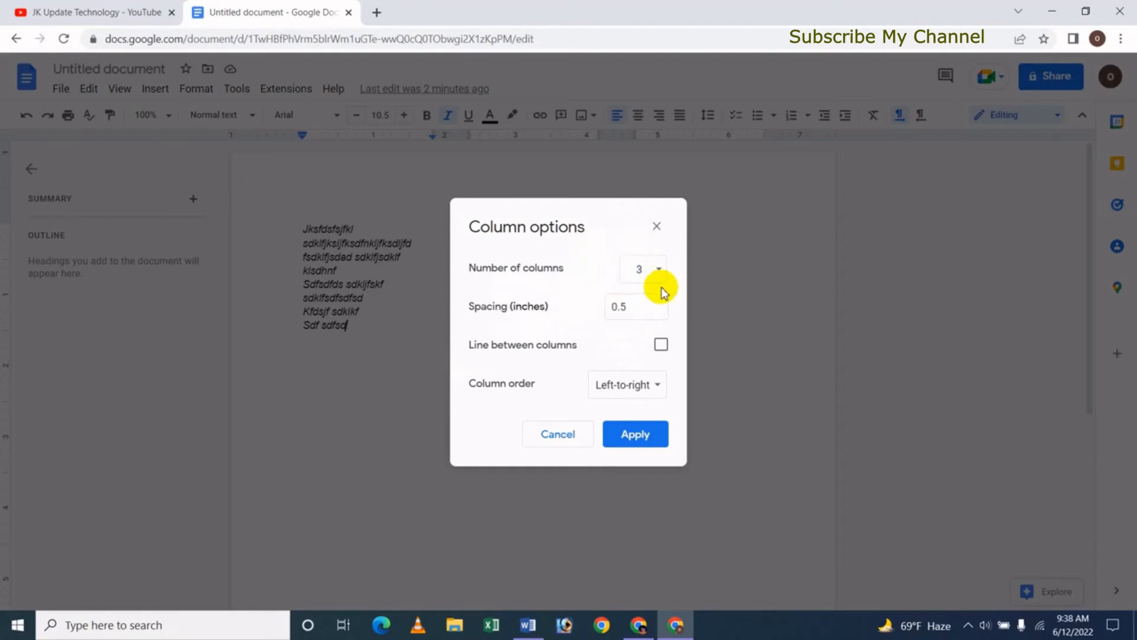
pyautogui.click(563, 438)
pyautogui.click(529, 629)
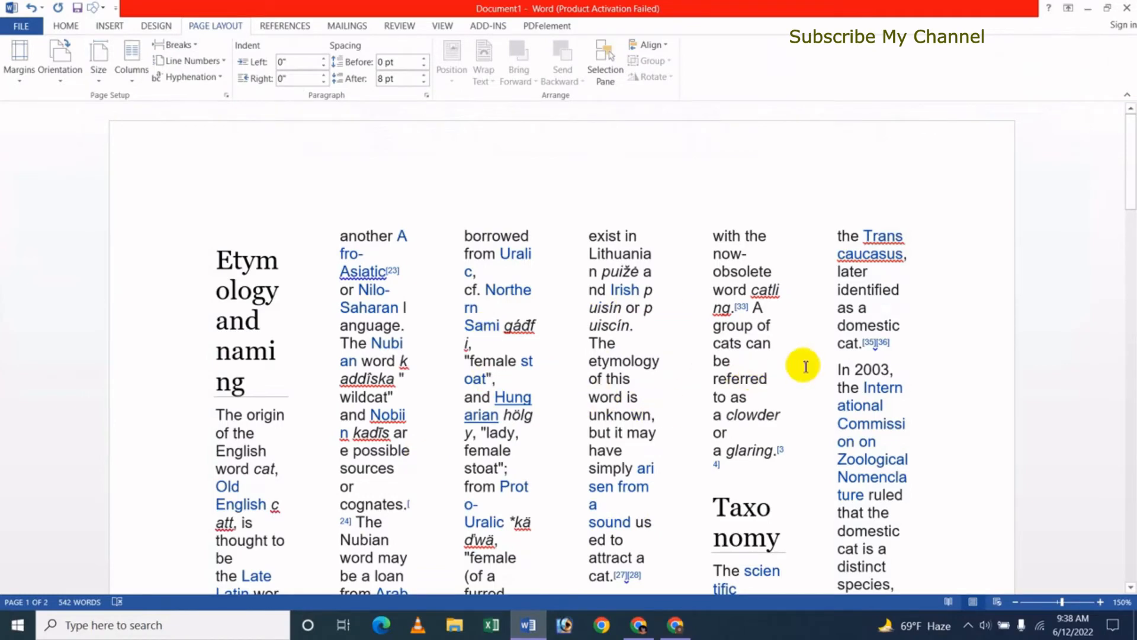
# Review the number, width, spacing and line-between settings in Word's column options, and cancel without changes.
pyautogui.click(131, 60)
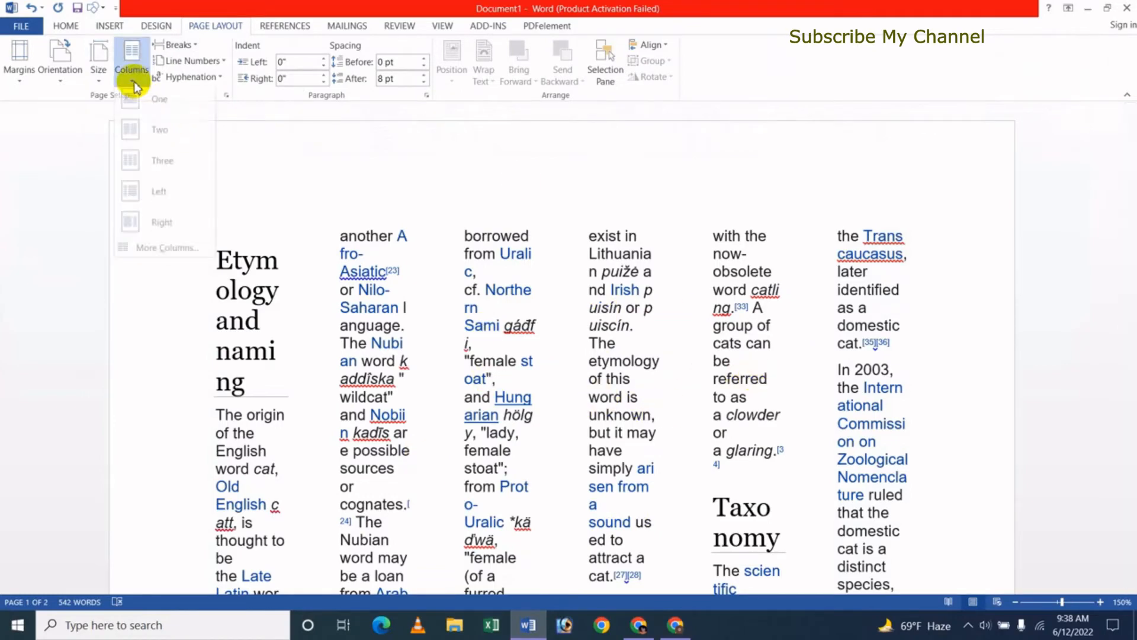
pyautogui.click(163, 254)
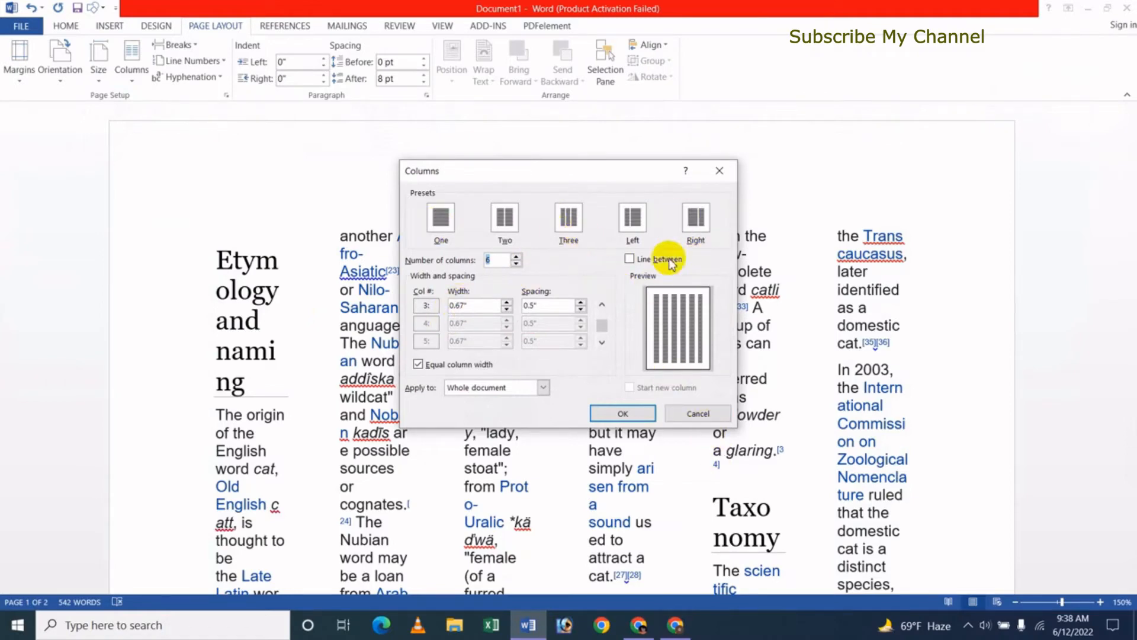
pyautogui.click(697, 418)
# Apply the Left column preset to the document and check the resulting layout through both pages.
pyautogui.click(131, 75)
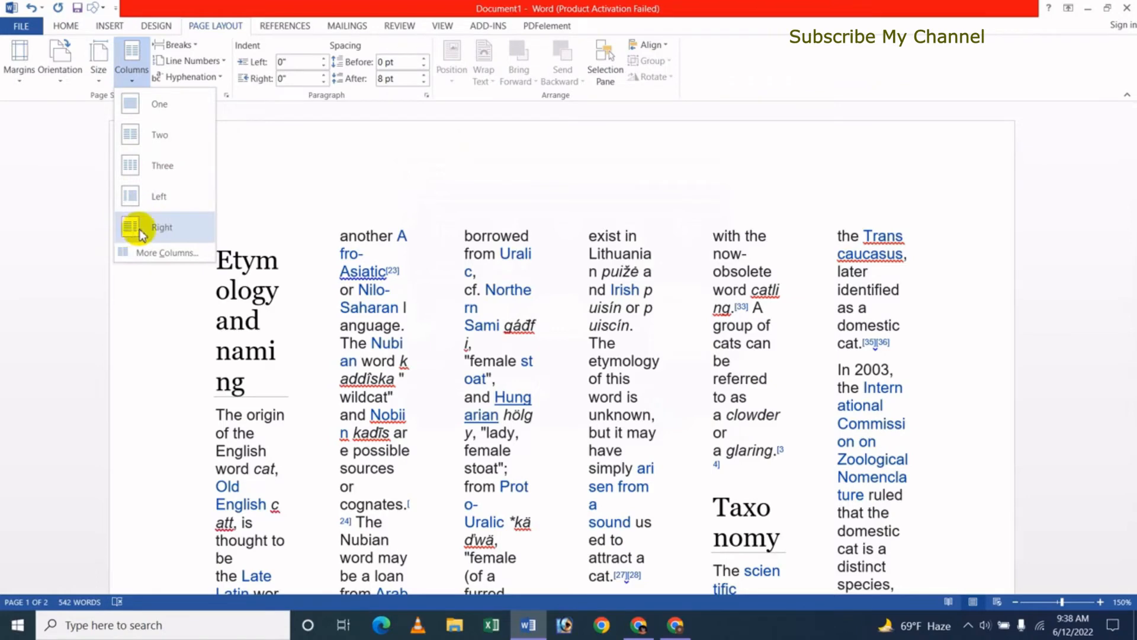
pyautogui.click(160, 196)
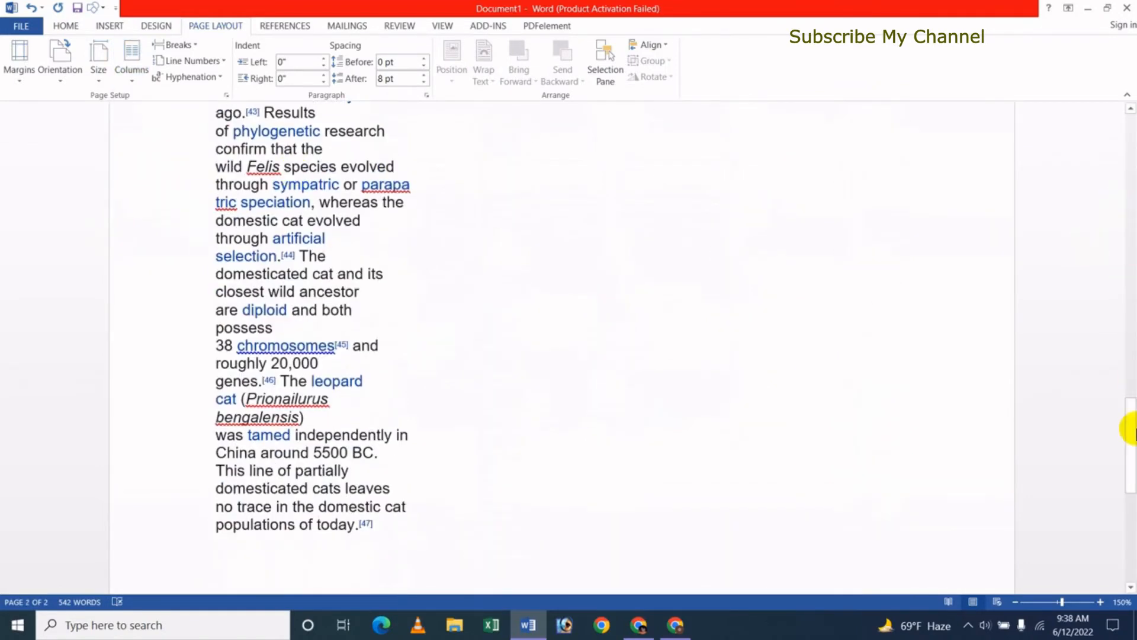
pyautogui.click(1132, 342)
pyautogui.moveTo(1131, 342); pyautogui.dragTo(1130, 127)
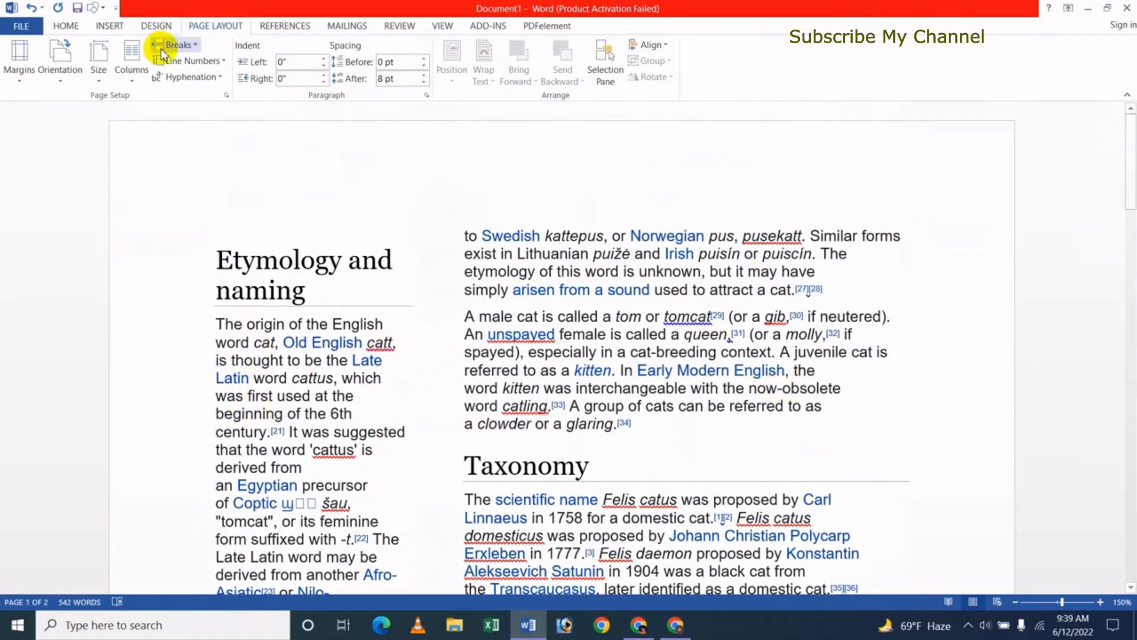
# Open the detailed column settings for the two-column document.
pyautogui.click(131, 65)
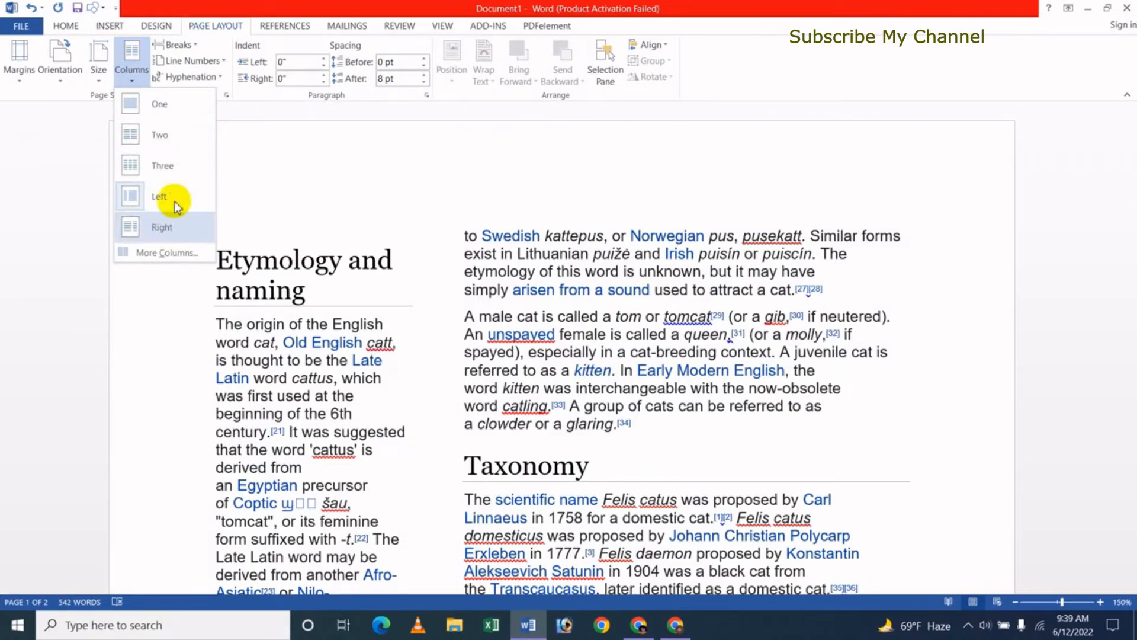
pyautogui.click(170, 253)
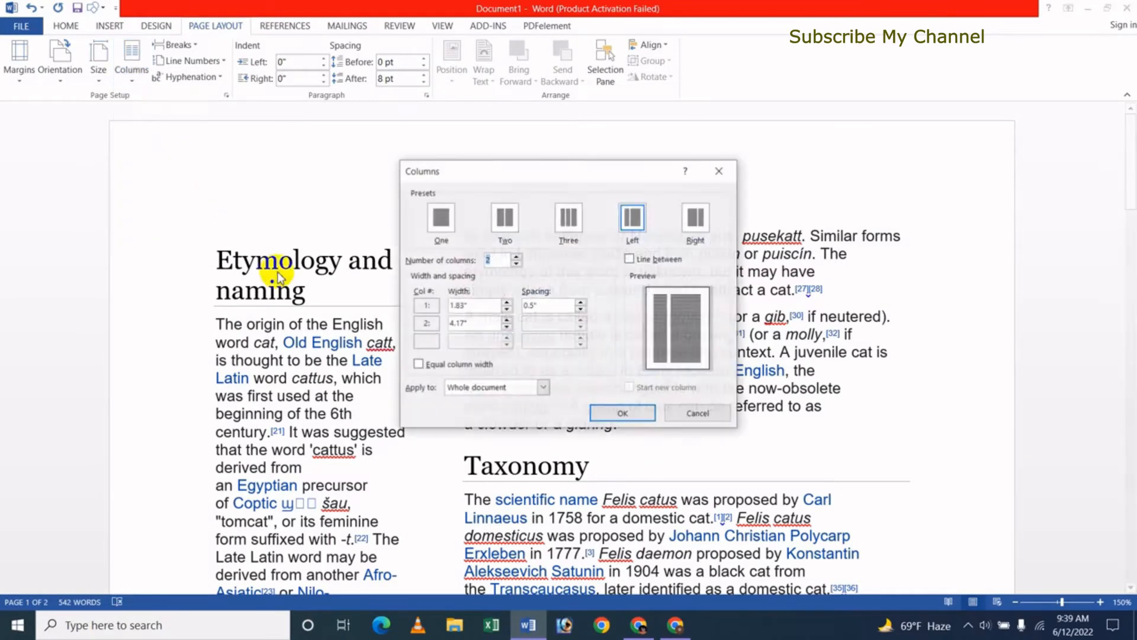